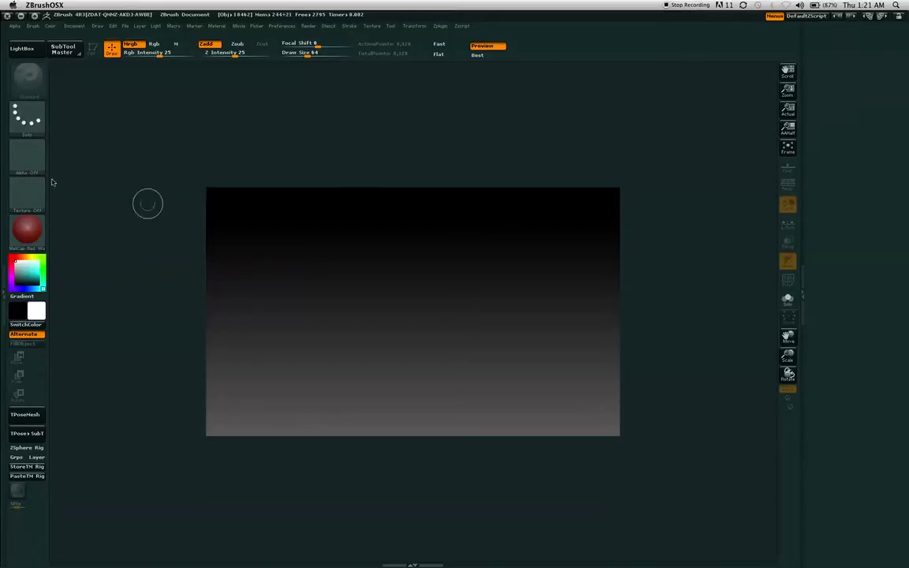
Show and hide the Tool palette, then collapse and restore the right tray
left_click(7, 178)
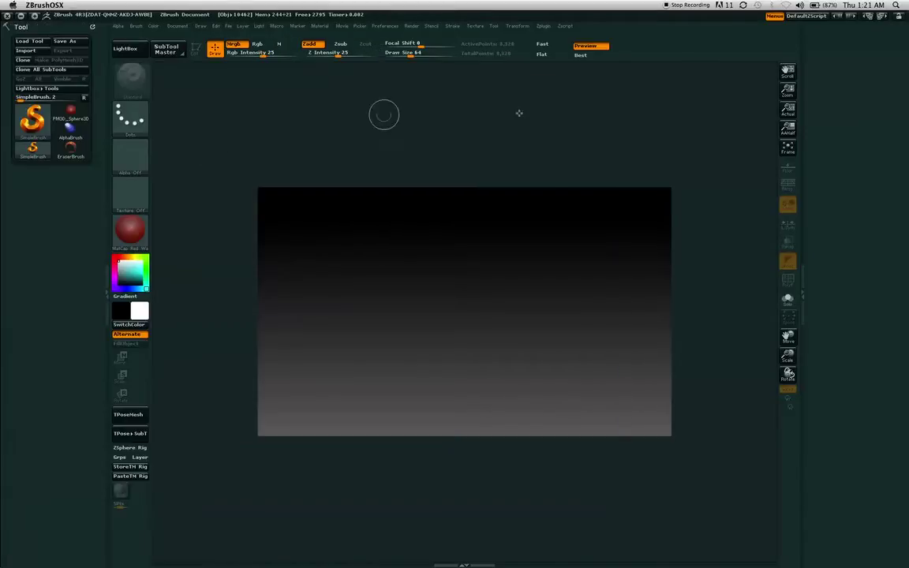
left_click(106, 184)
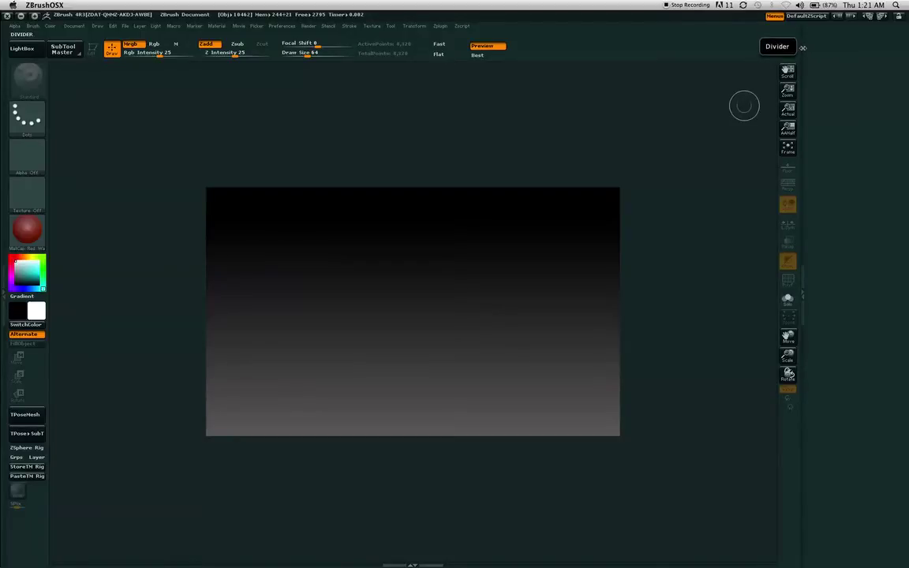
left_click_drag(804, 49, 904, 44)
left_click(904, 44)
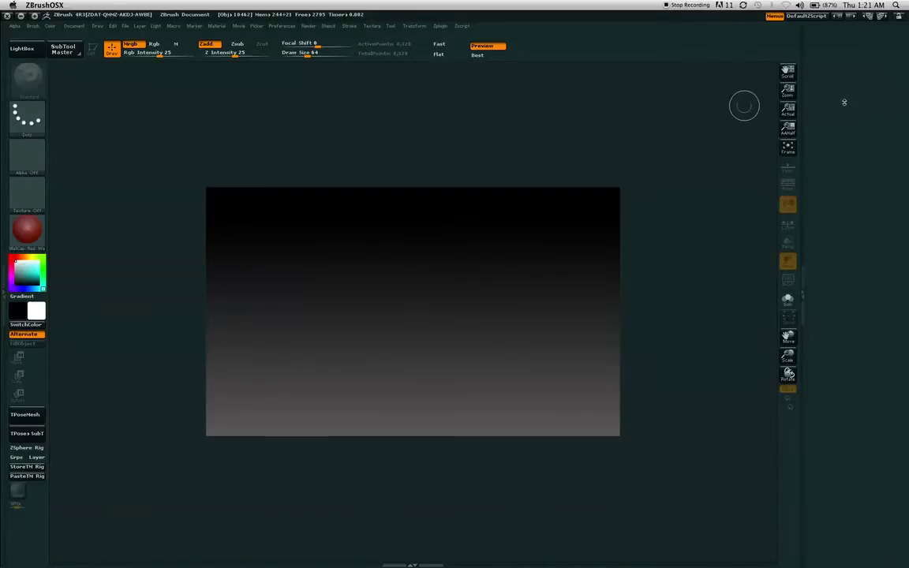
Dock the Preferences palette in the right tray, redoing the dock once
left_click(283, 30)
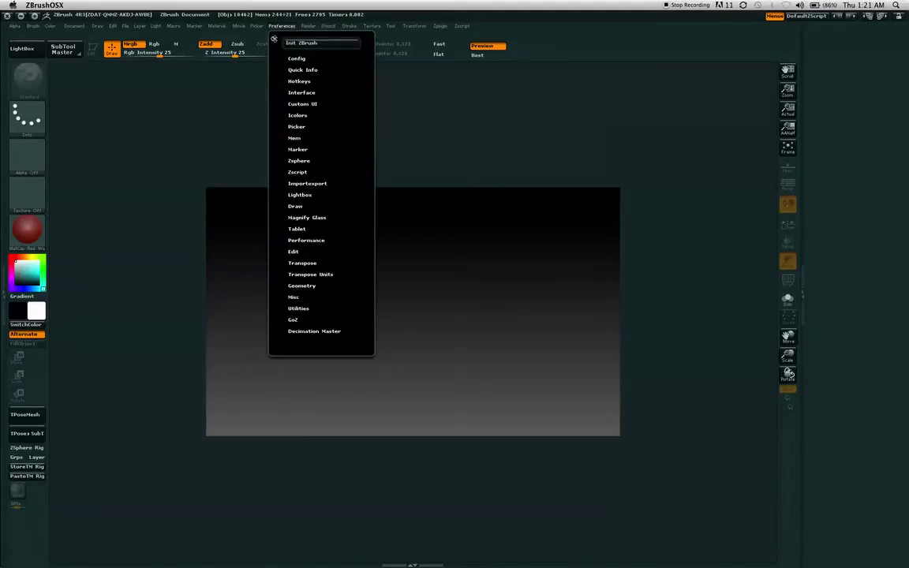
left_click_drag(273, 39, 820, 39)
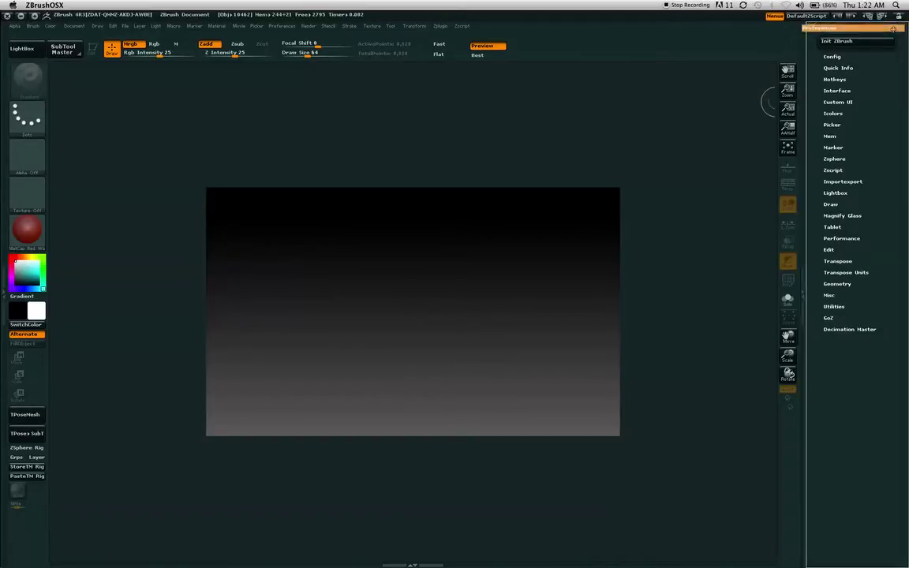
left_click_drag(898, 26, 551, 101)
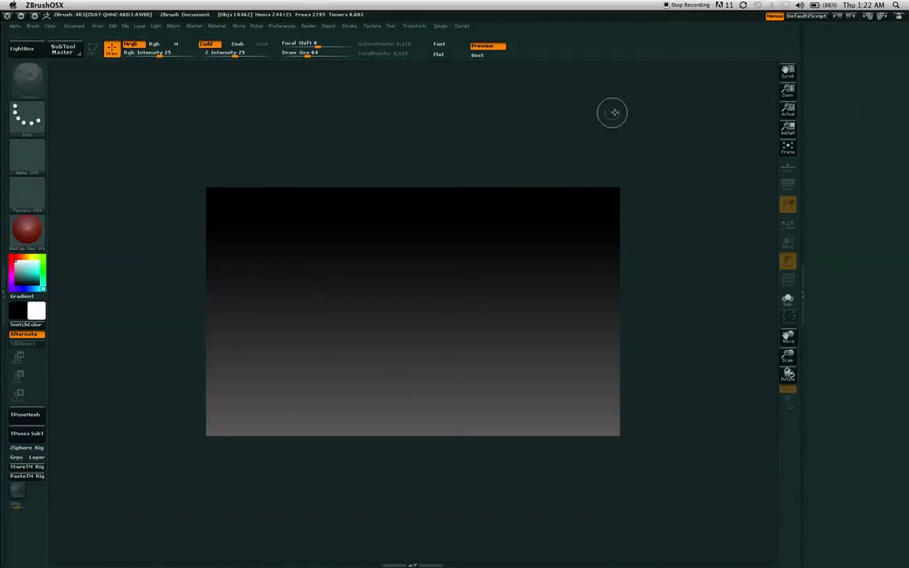
left_click(285, 26)
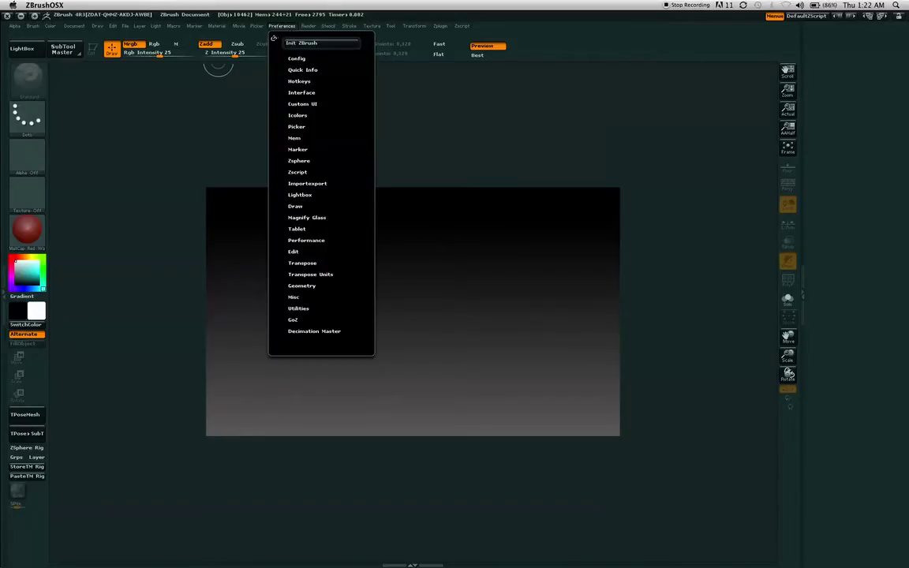
left_click_drag(274, 39, 830, 66)
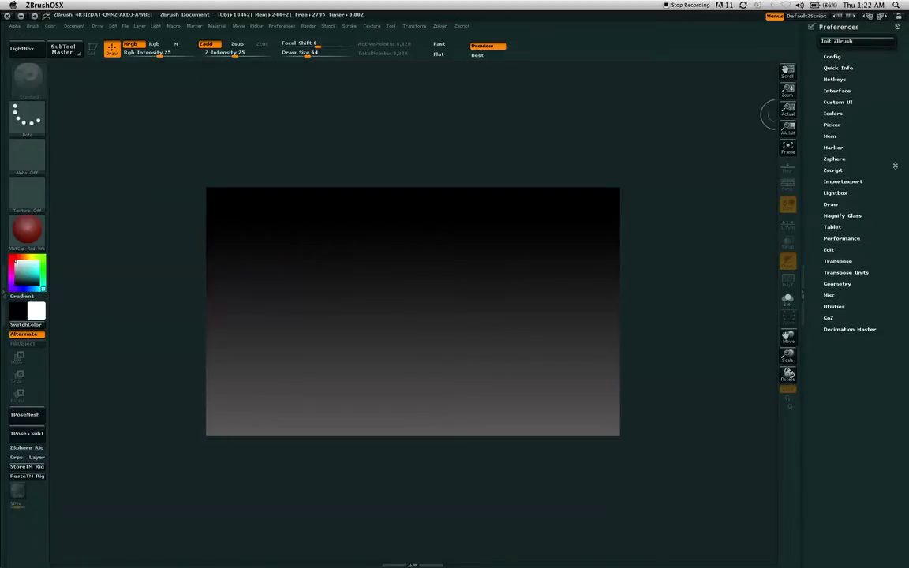
Expand Icolors in the docked Preferences and browse its colour swatches and opacity sliders
left_click(833, 113)
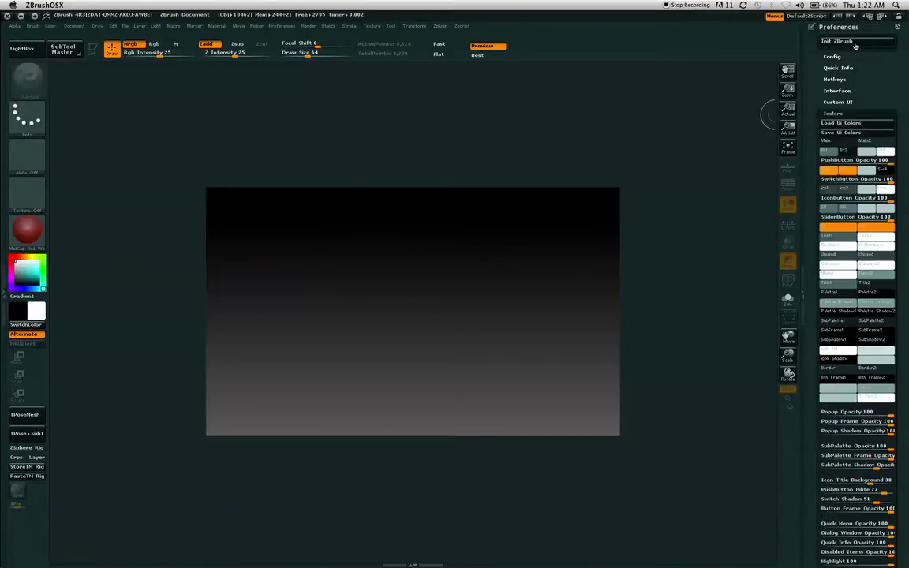
scroll(857, 316, "down", 2)
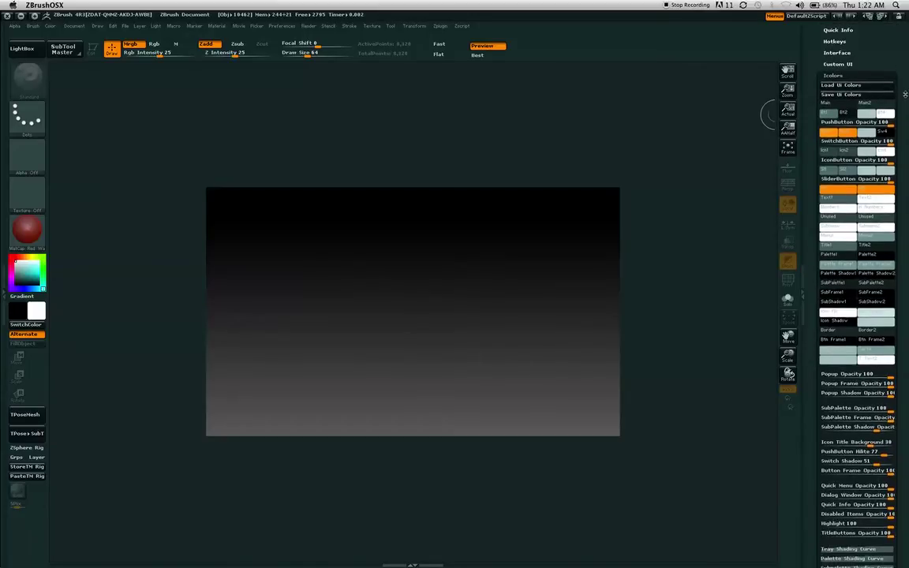
scroll(857, 315, "down", 1)
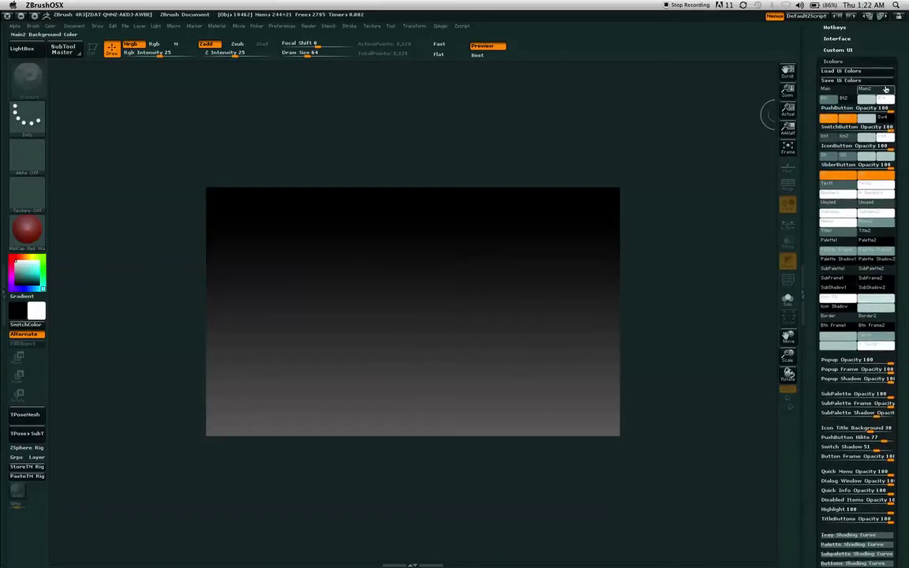
scroll(906, 169, "down", 5)
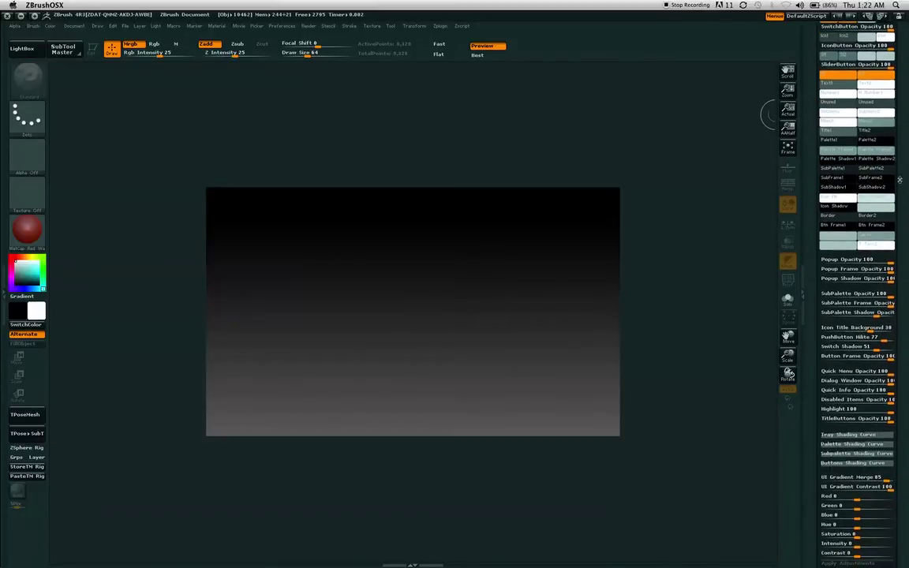
scroll(900, 180, "down", 10)
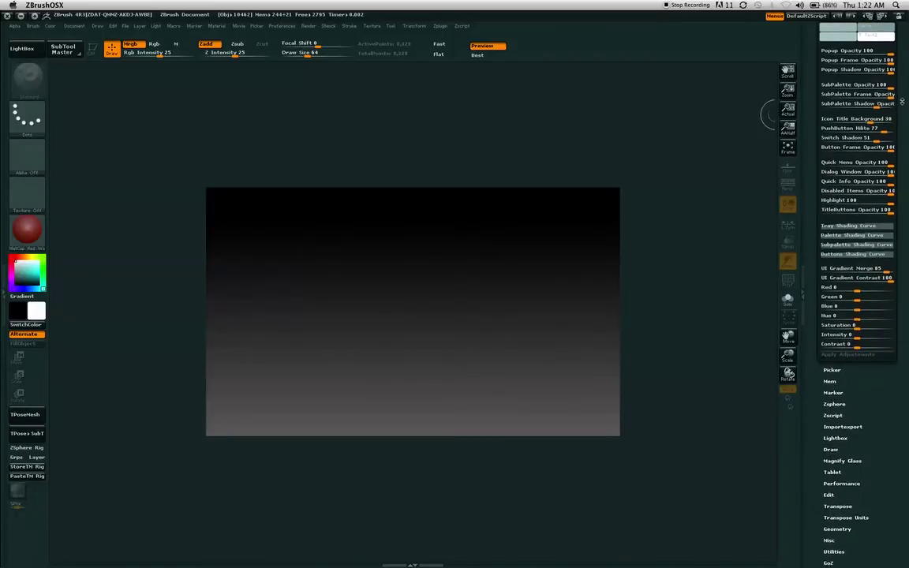
scroll(870, 150, "up", 5)
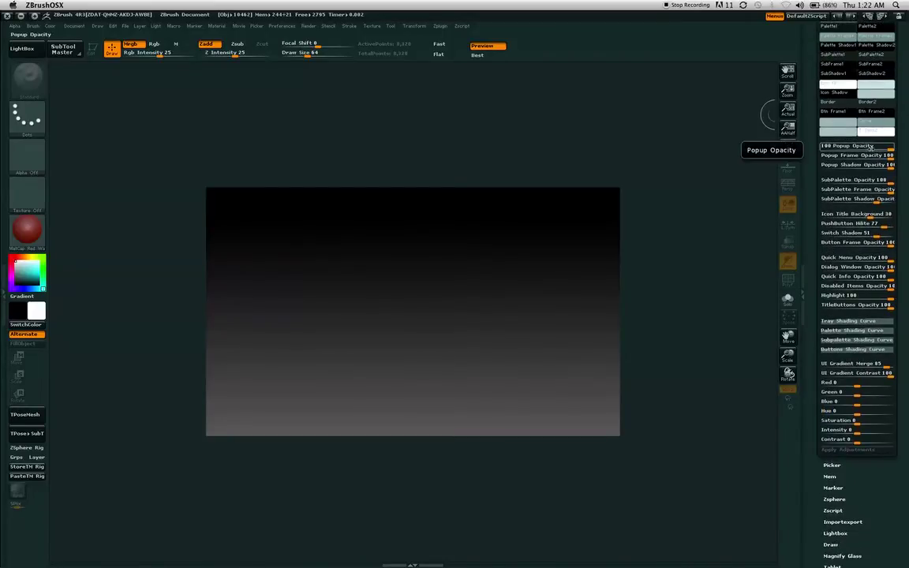
scroll(906, 96, "down", 4)
scroll(882, 150, "down", 1)
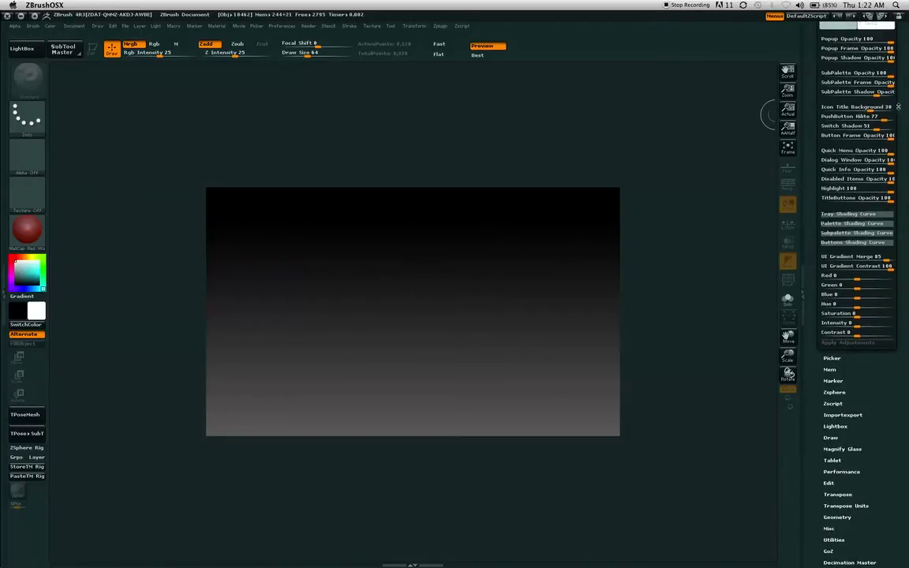
scroll(899, 107, "up", 9)
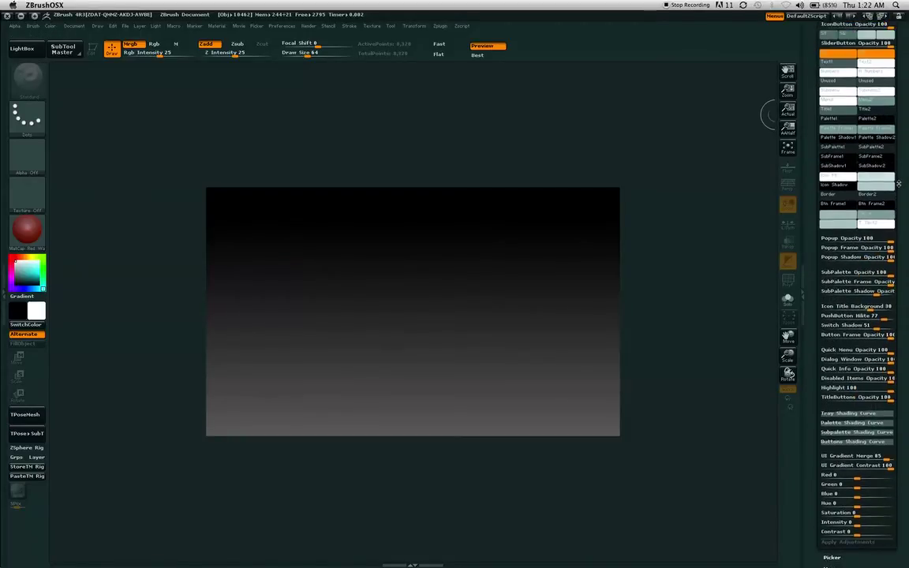
scroll(899, 184, "up", 8)
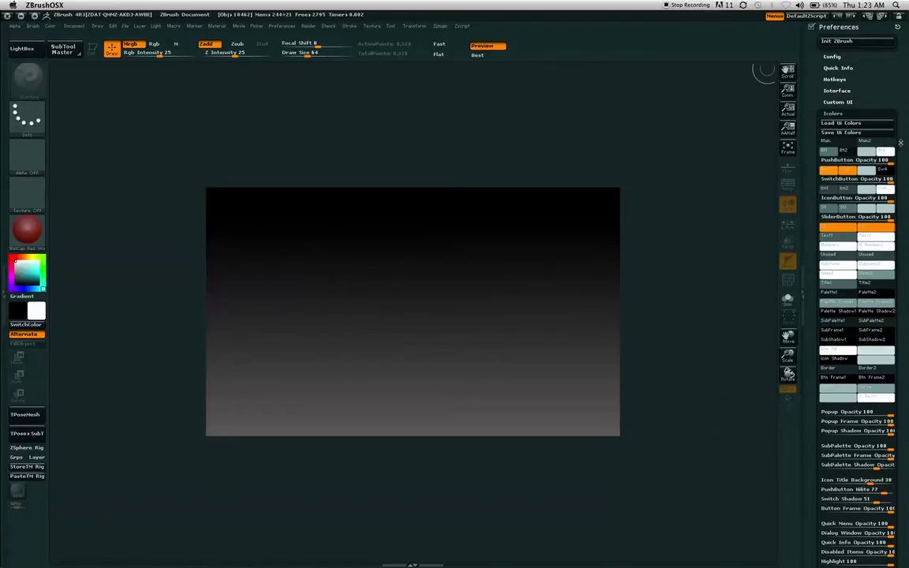
Pick a dark teal of Red 36, Green 100, Blue 83 in the enlarged colour picker
scroll(885, 140, "down", 1)
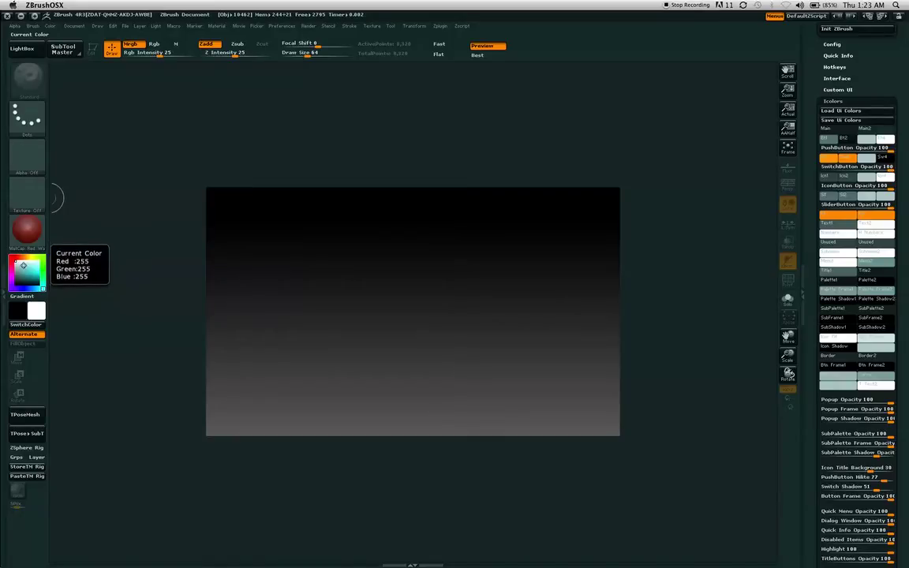
left_click(24, 276)
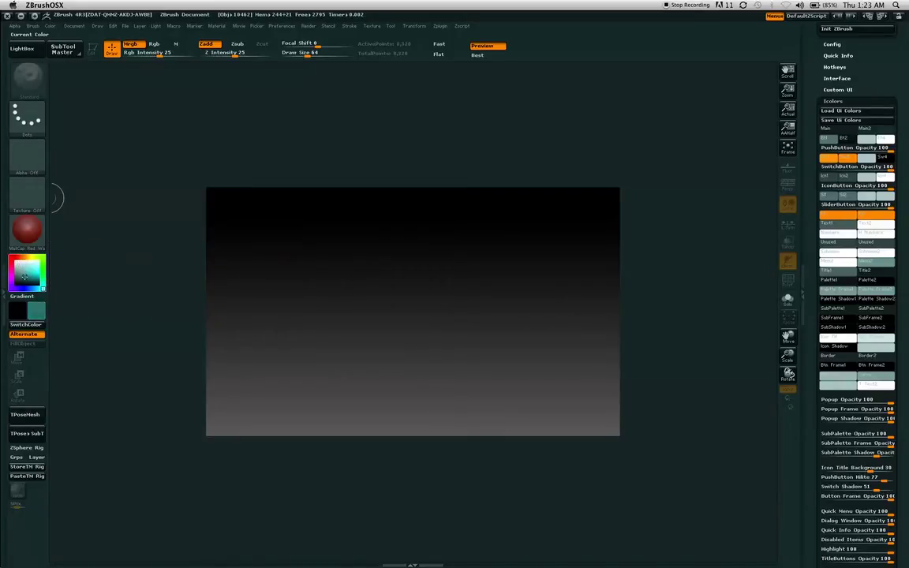
mouse_move(24, 275)
left_mouse_down()
mouse_move(20, 263)
mouse_move(20, 280)
mouse_move(32, 275)
mouse_move(30, 257)
mouse_move(17, 257)
mouse_move(39, 260)
mouse_move(41, 277)
mouse_move(24, 289)
left_mouse_up()
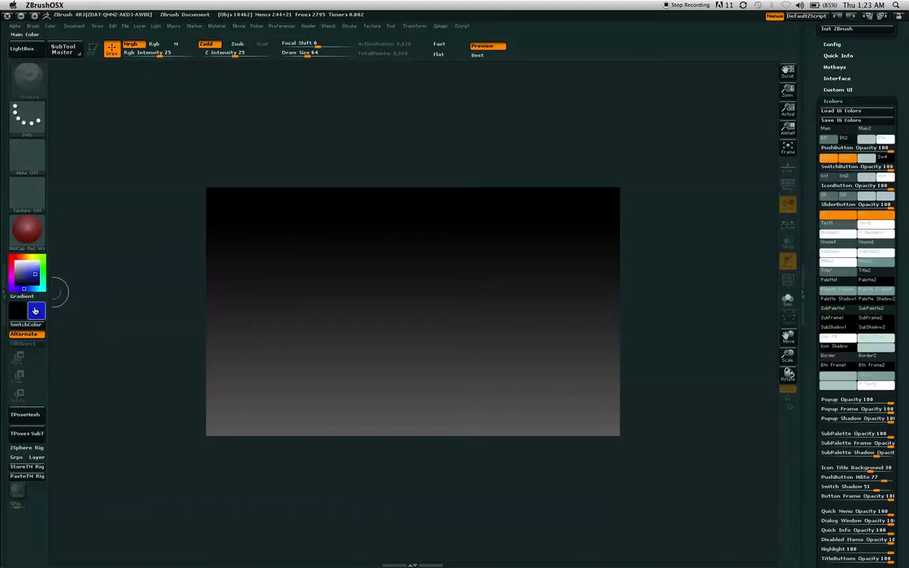
left_click(34, 309)
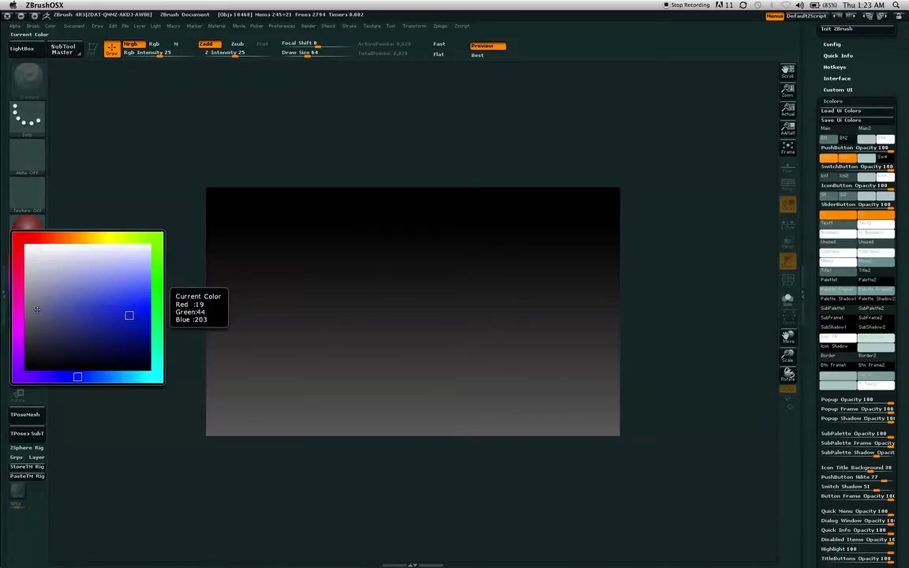
left_click(157, 333)
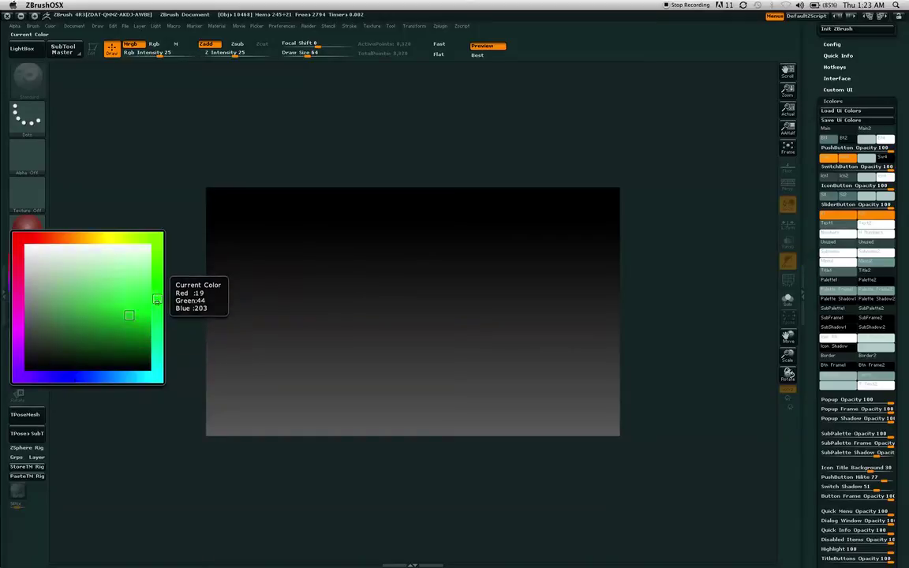
left_click_drag(157, 332, 155, 348)
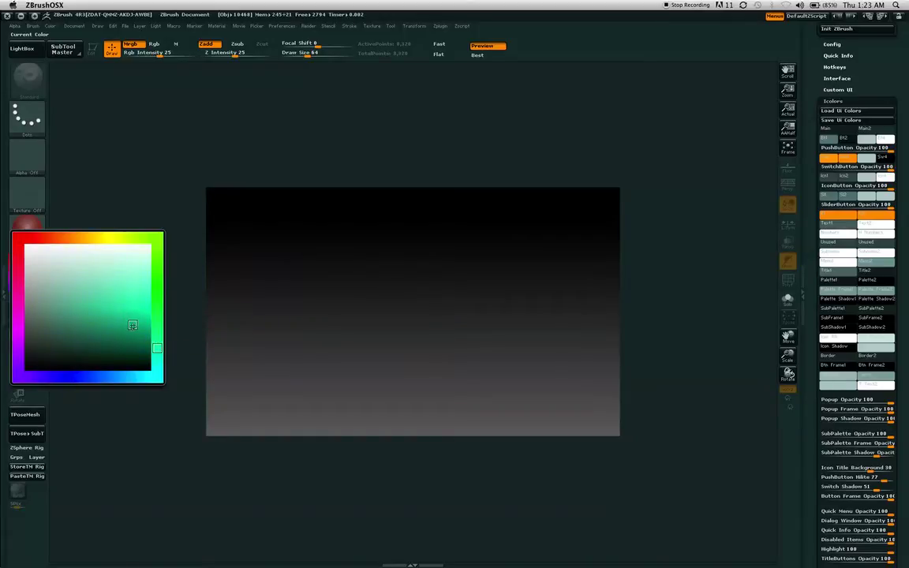
left_click_drag(98, 344, 83, 336)
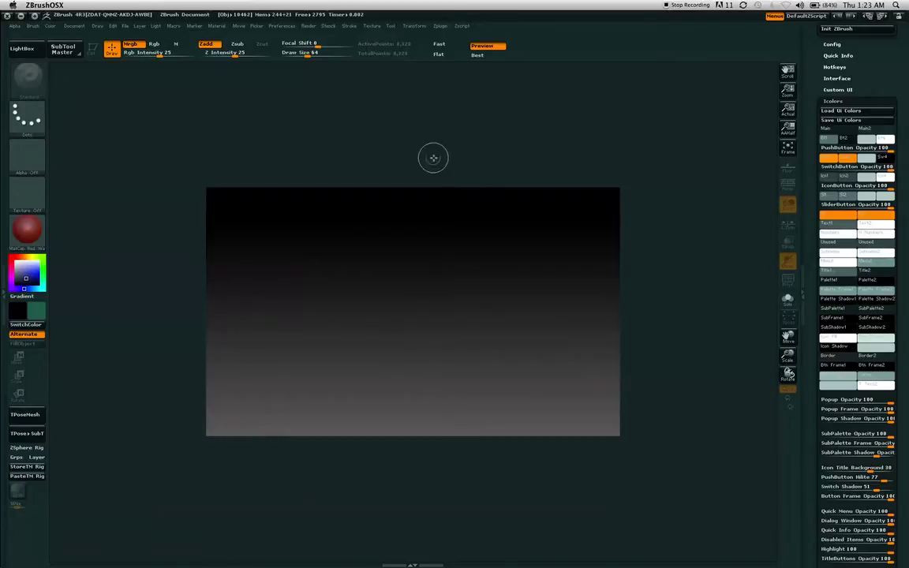
mouse_move(43, 308)
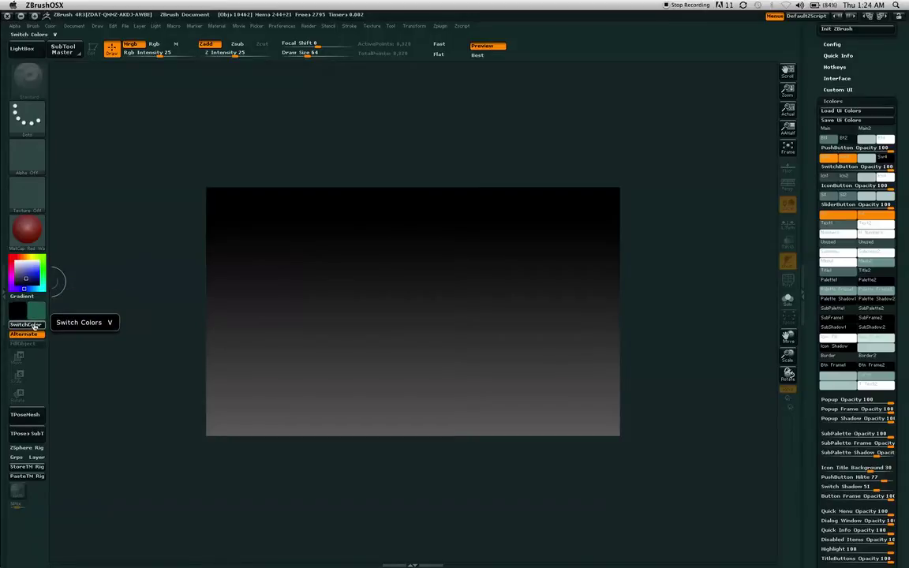
left_click(35, 325)
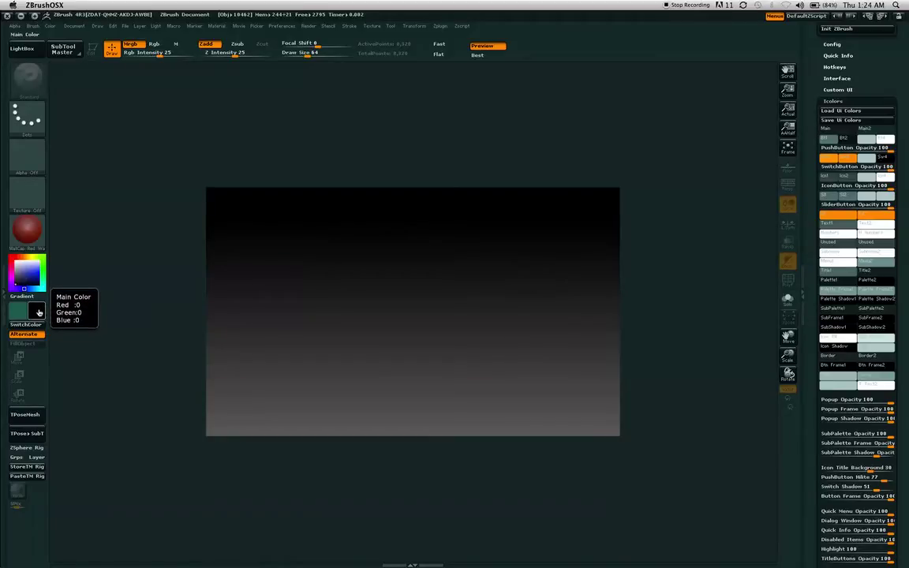
left_click_drag(38, 312, 55, 310)
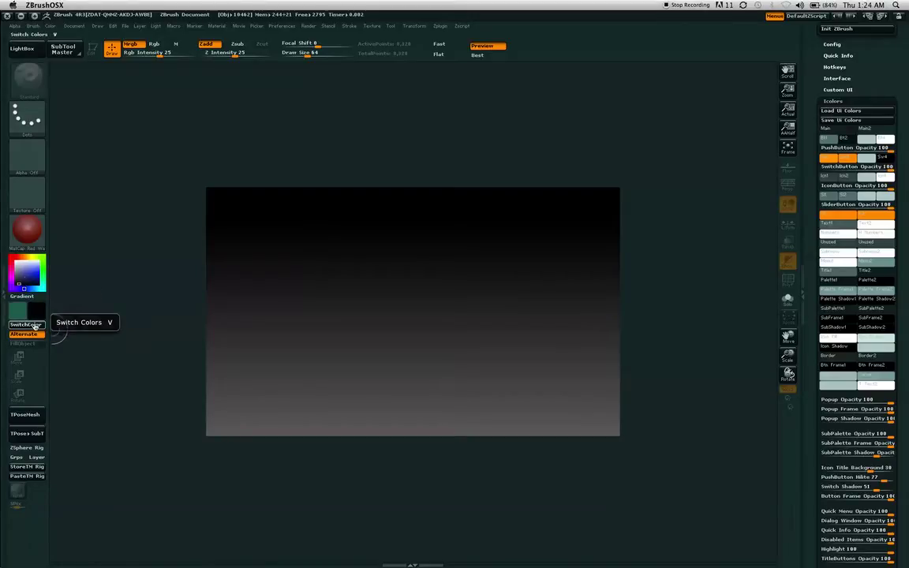
left_click(19, 315)
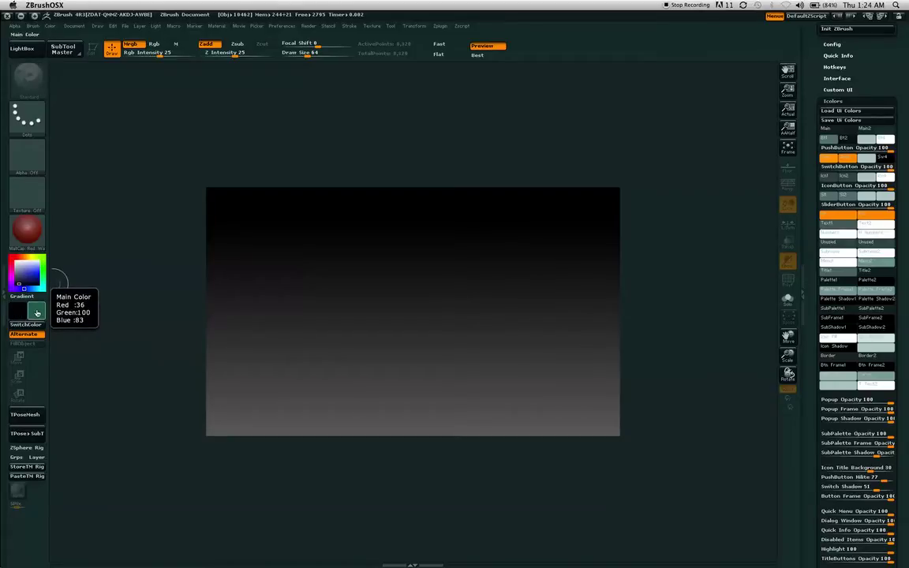
left_click(36, 313)
left_click(83, 333)
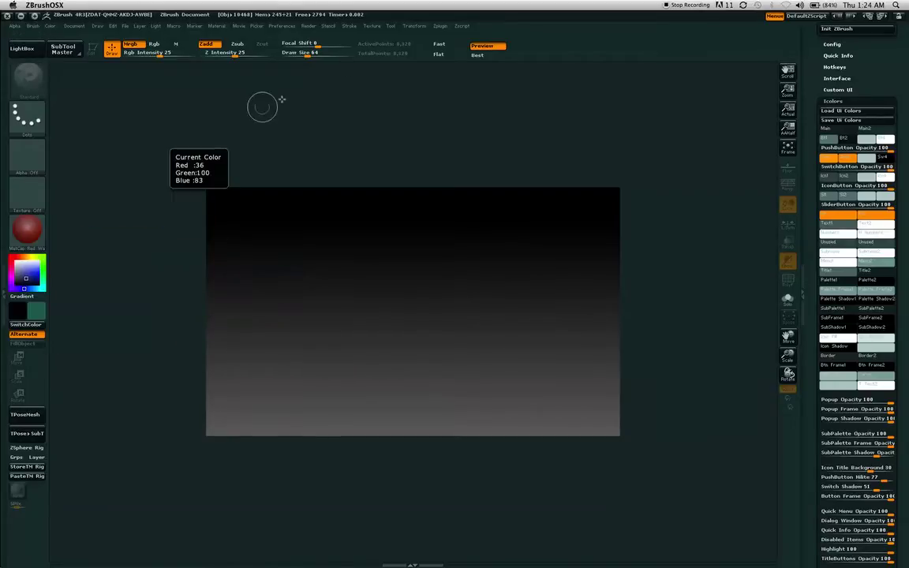
Adjust the secondary colour by sampling dark teal and orange interface colours from the screen
left_click(27, 278)
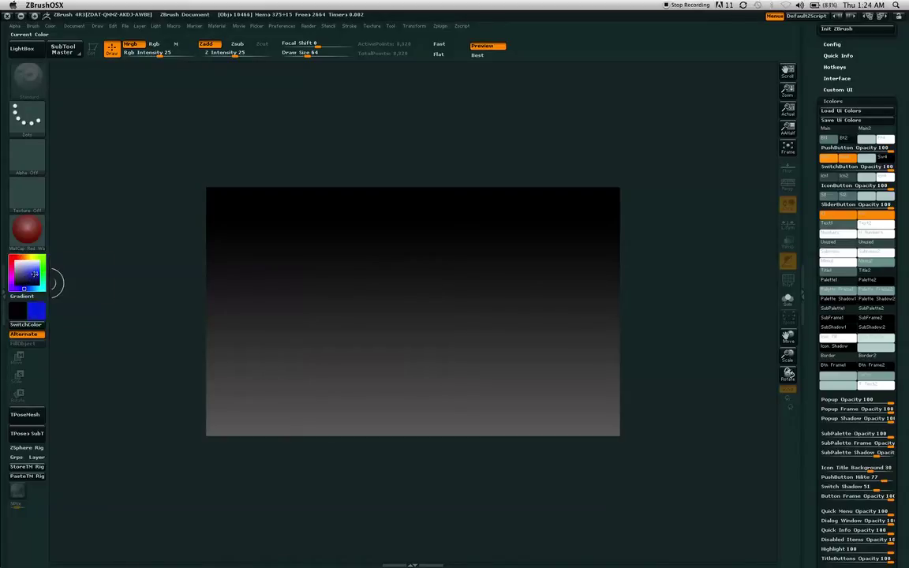
left_click_drag(33, 273, 76, 269)
left_click_drag(142, 257, 405, 192)
left_click_drag(28, 272, 760, 130)
mouse_move(843, 145)
left_mouse_down()
mouse_move(879, 213)
mouse_move(294, 217)
mouse_move(28, 260)
mouse_move(28, 249)
mouse_move(30, 274)
mouse_move(22, 274)
mouse_move(26, 178)
left_mouse_up()
Try the spectrum Texture 40, then set the texture slot to Texture Off
left_click(27, 191)
left_click(188, 201)
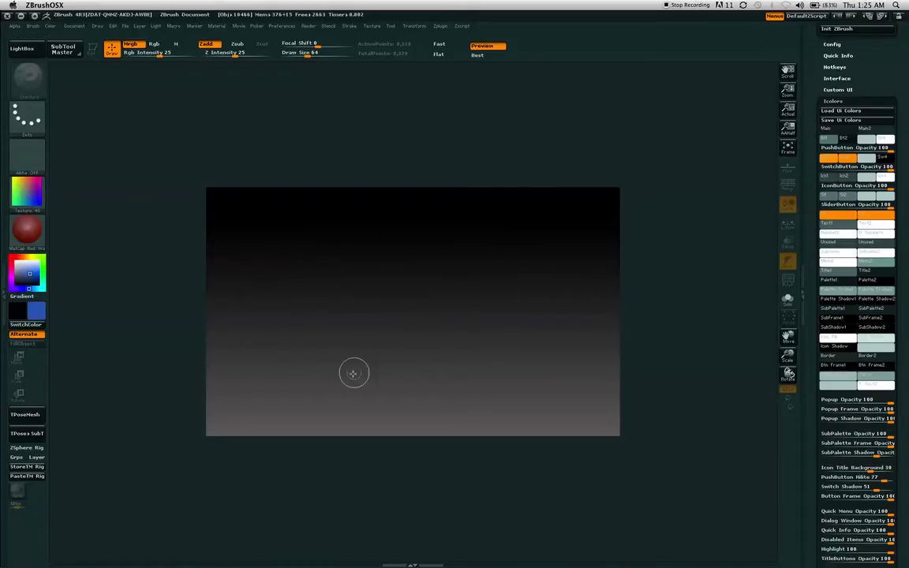
left_click(30, 192)
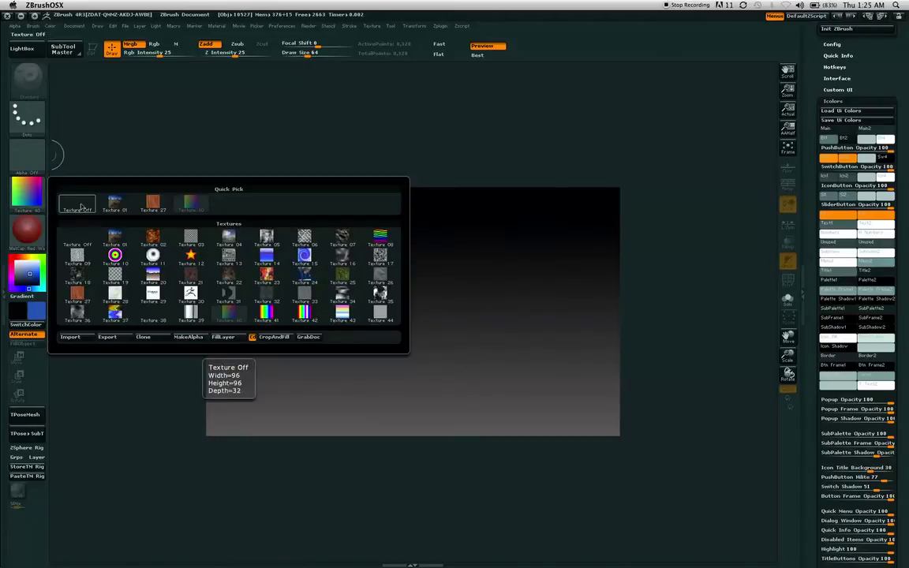
left_click(76, 197)
Set a deep purple working colour, swapping the main and secondary colours
left_click(15, 287)
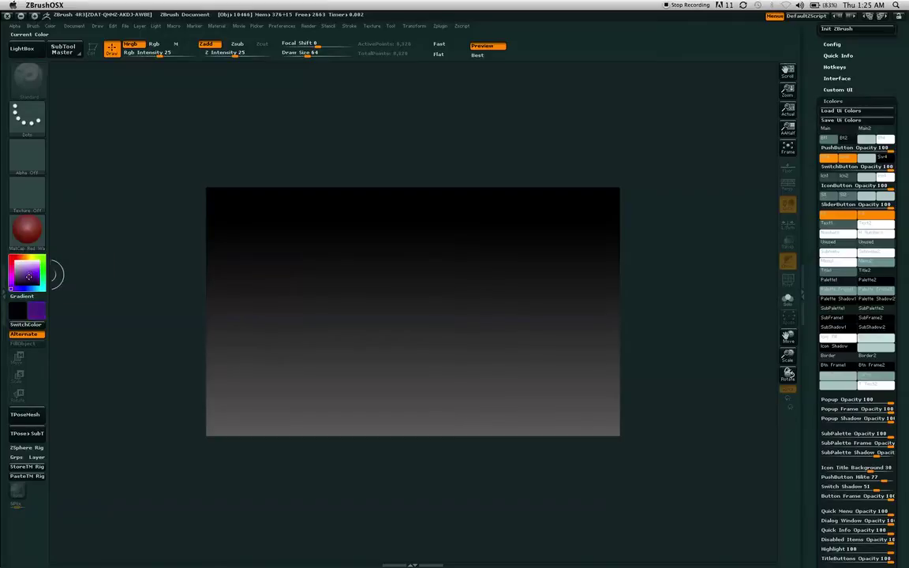
left_click(24, 313)
left_click_drag(73, 294, 60, 281)
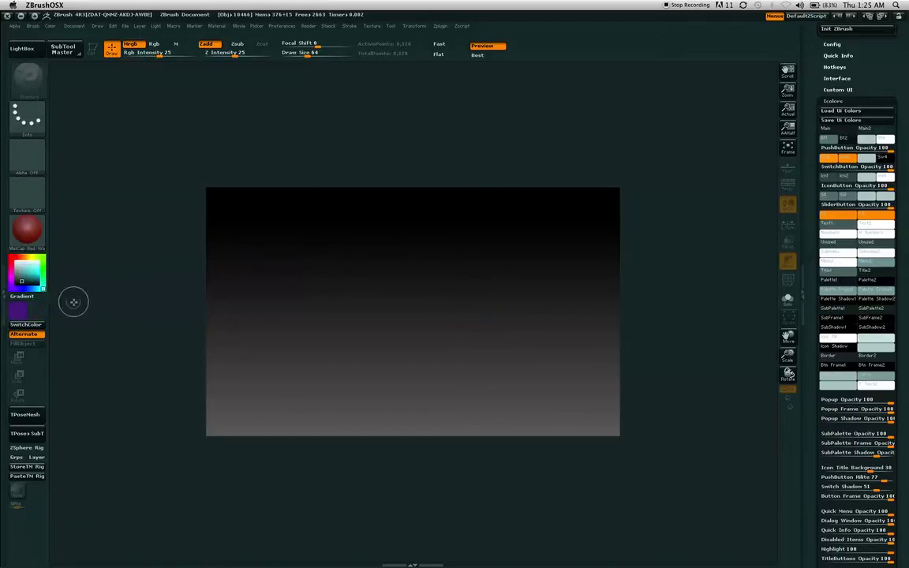
left_click(40, 311)
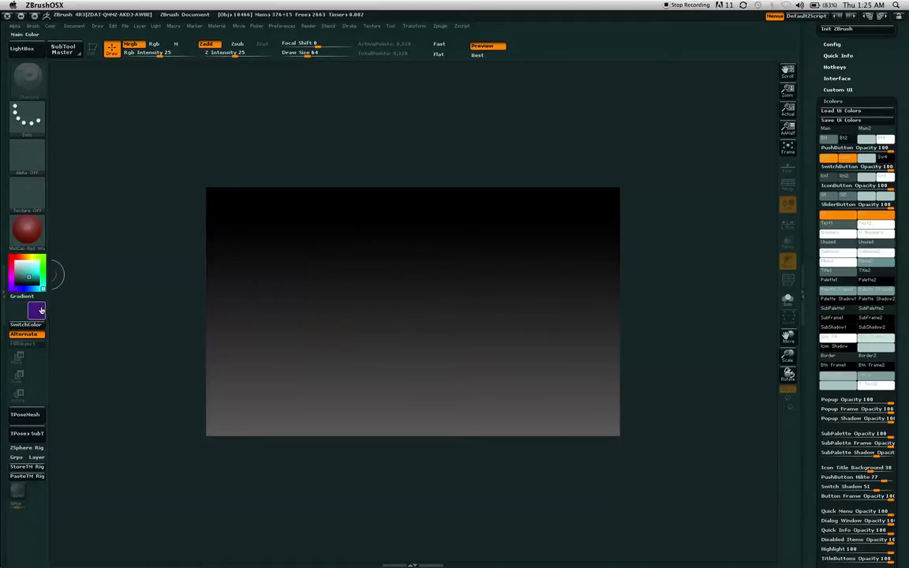
Apply the purple colour to the Icolors Main2 swatch, turning the trays and shelves purple
scroll(888, 119, "down", 1)
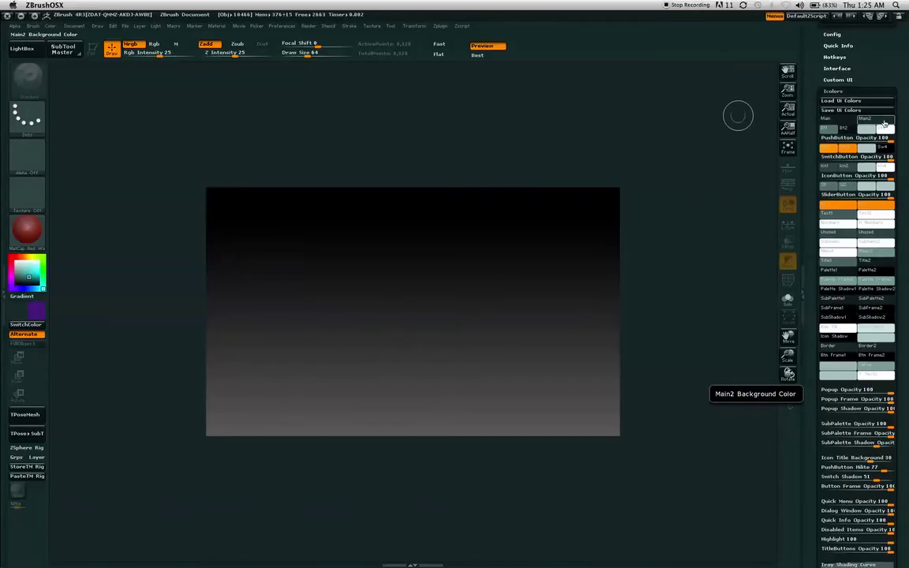
left_click(884, 122)
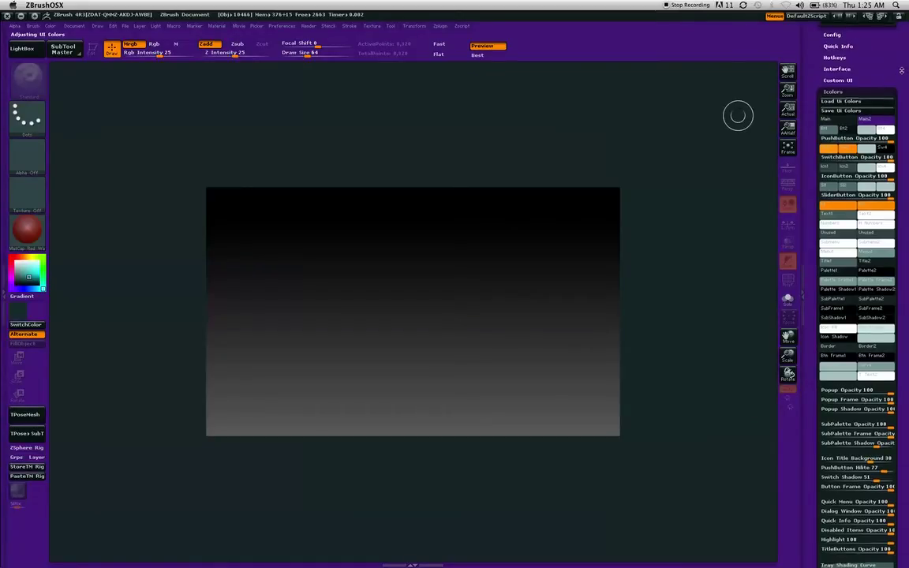
scroll(857, 300, "up", 1)
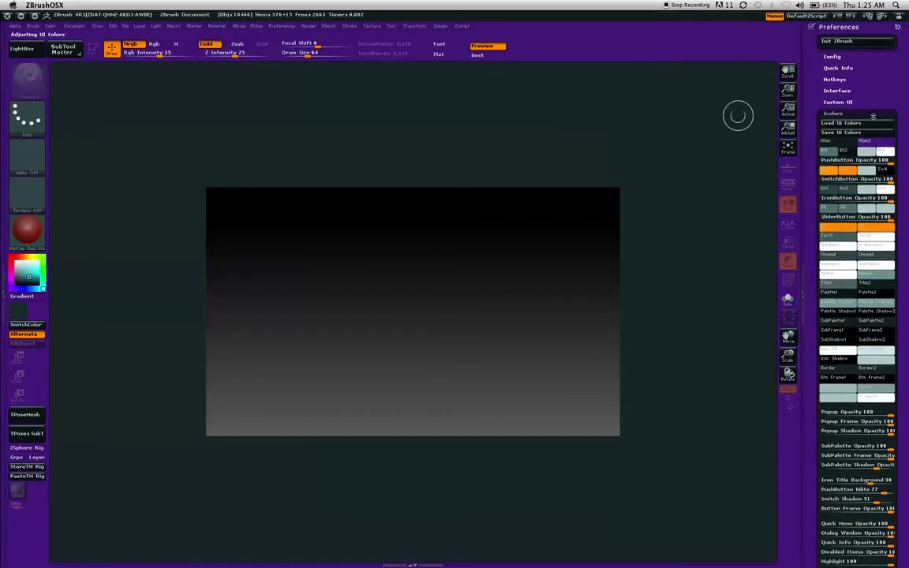
Restore Main2 to the dark teal-gray sampled from around the canvas, then review Save/Load UI Colors
scroll(857, 300, "down", 1)
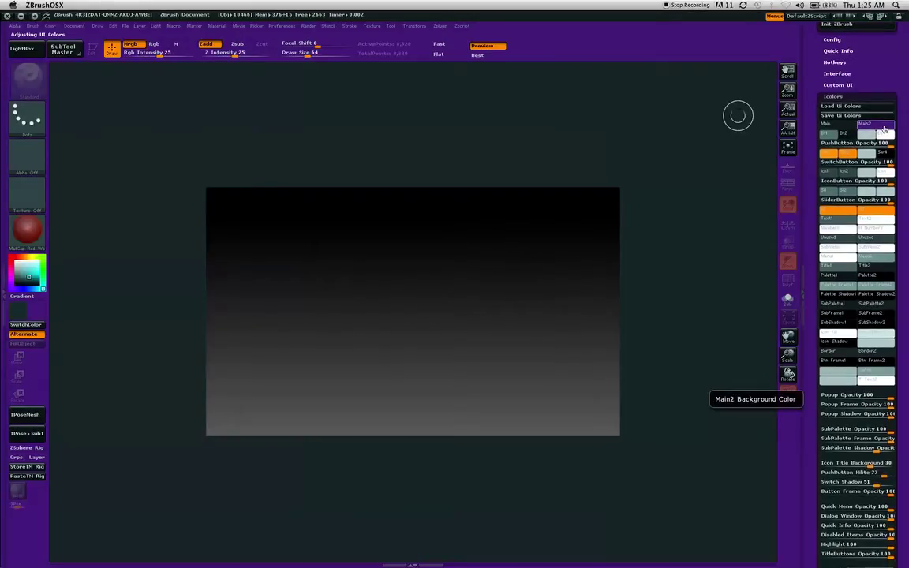
left_click(28, 315)
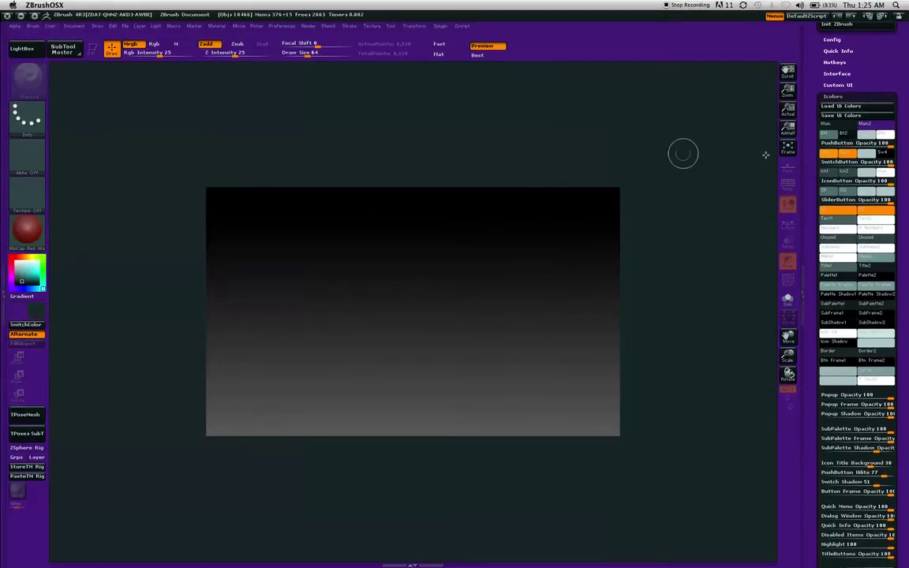
left_click_drag(878, 127, 886, 128)
left_click_drag(763, 126, 732, 82)
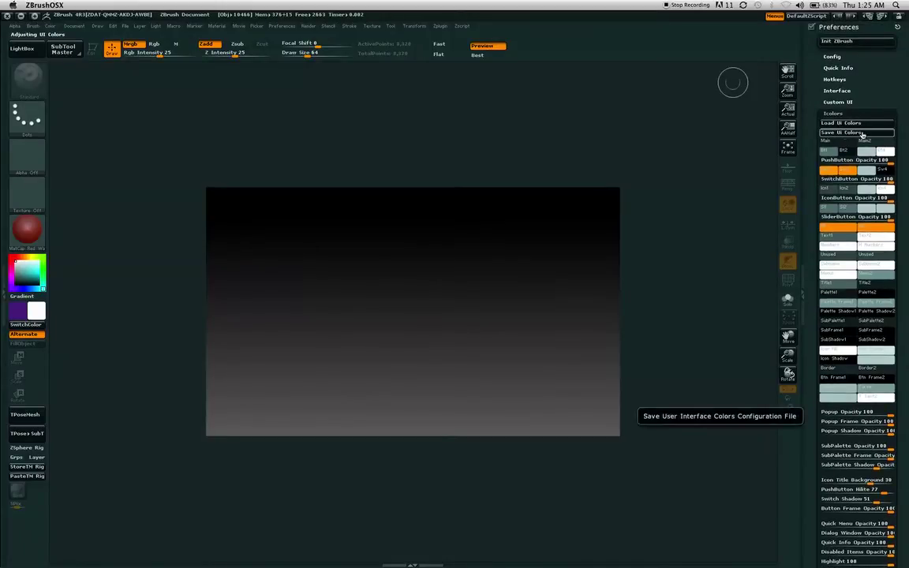
left_click_drag(903, 100, 899, 79)
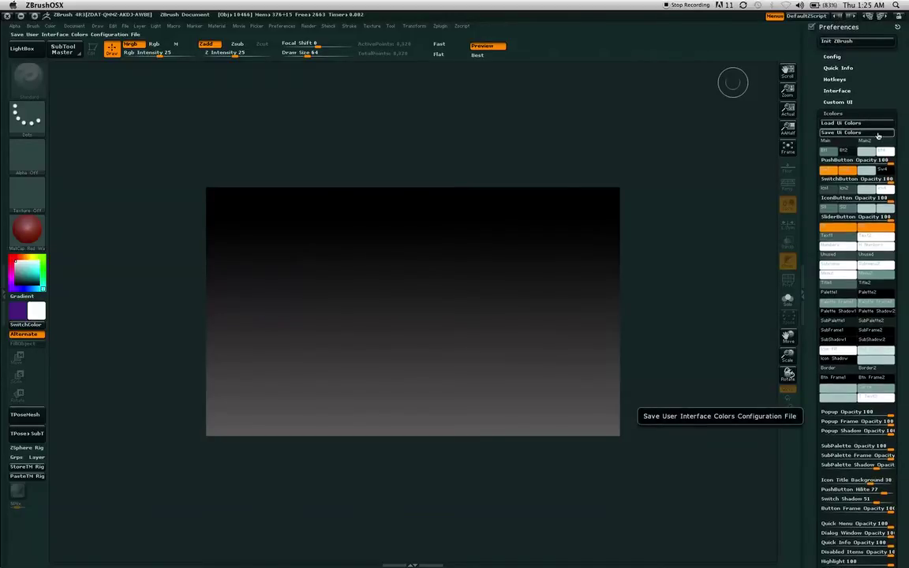
mouse_move(901, 111)
left_mouse_down()
mouse_move(902, 99)
mouse_move(901, 112)
left_mouse_up()
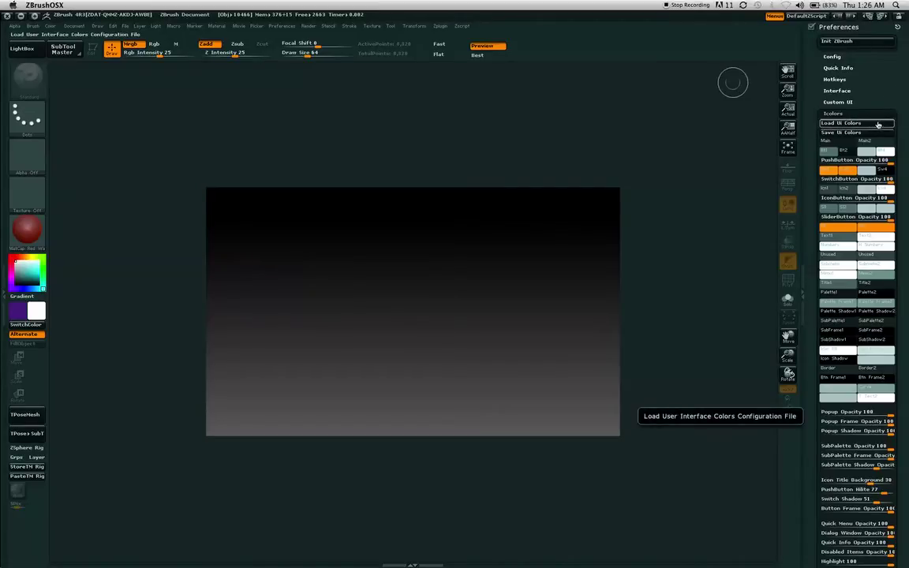
scroll(878, 125, "down", 3)
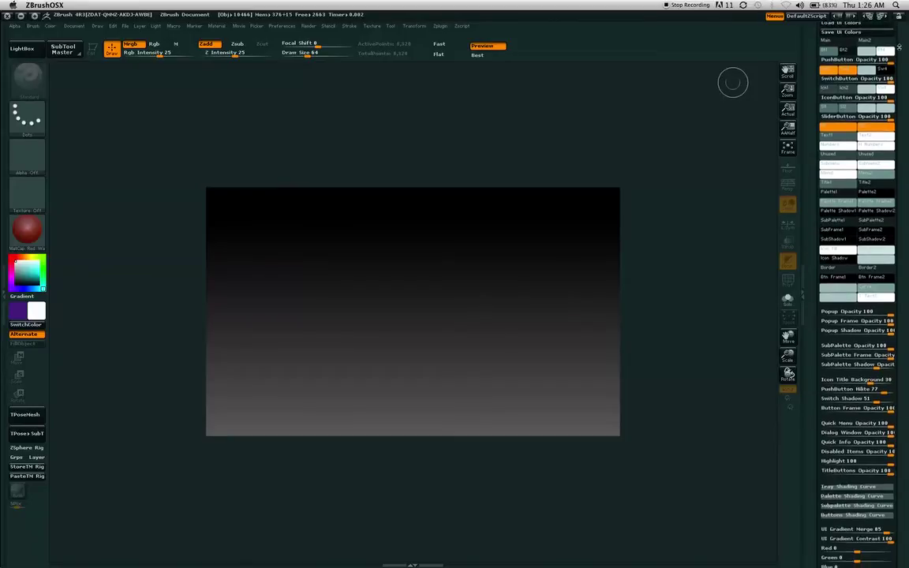
scroll(876, 251, "up", 2)
scroll(876, 251, "down", 5)
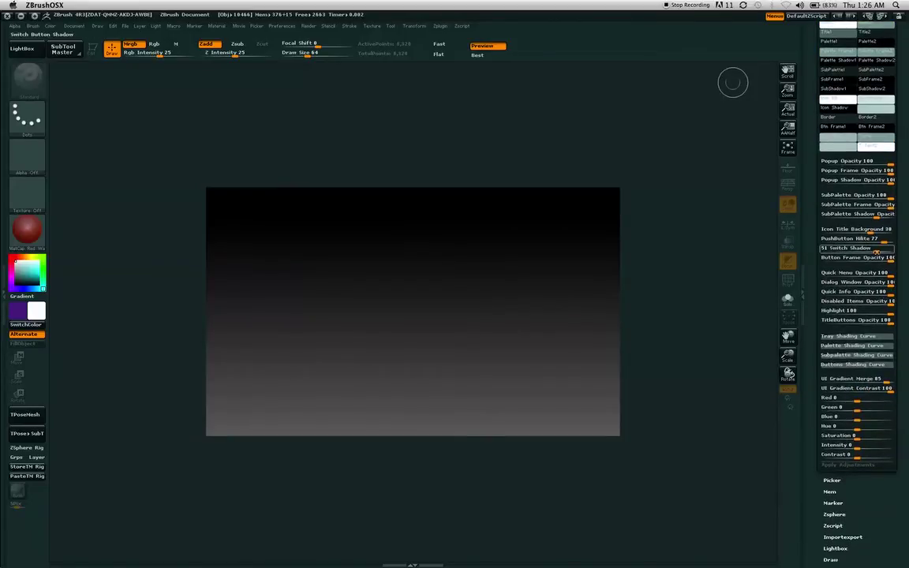
scroll(894, 144, "up", 7)
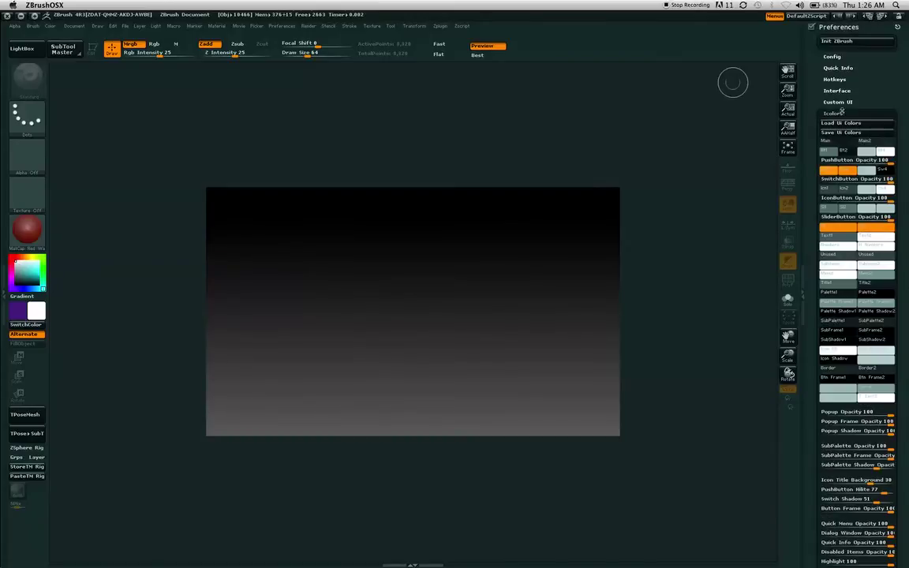
Collapse Icolors and expand the Config section of Preferences
left_click(839, 112)
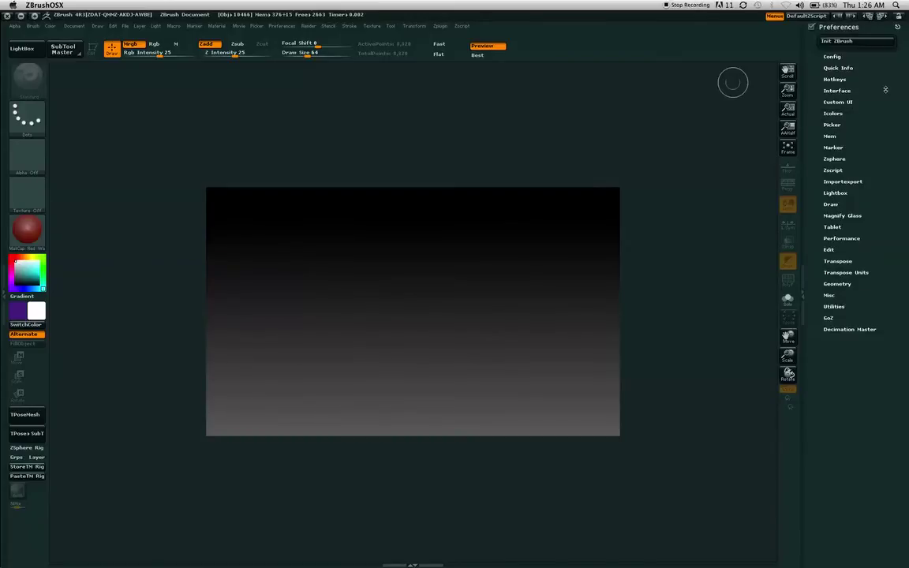
left_click(833, 57)
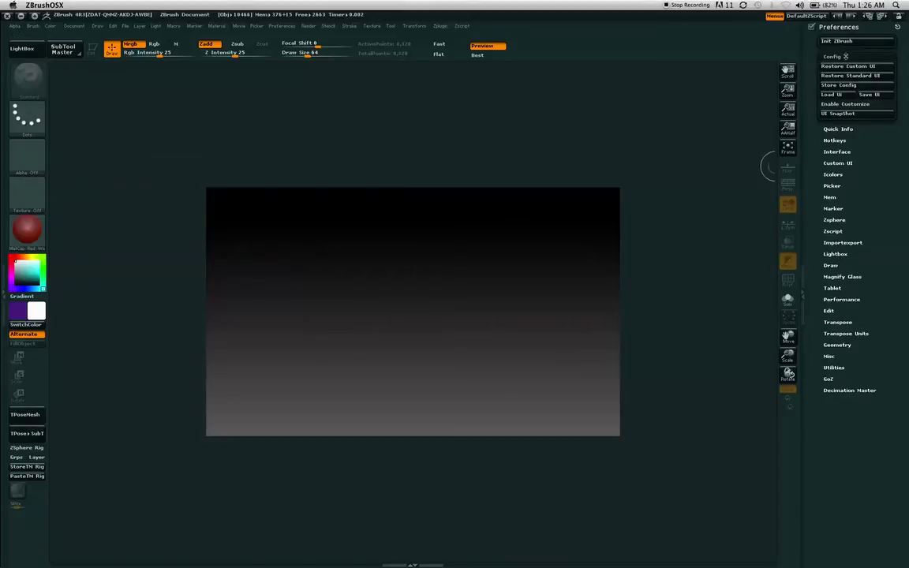
Turn on Enable Customize and drag the BPR button onto the top shelf
left_click(861, 105)
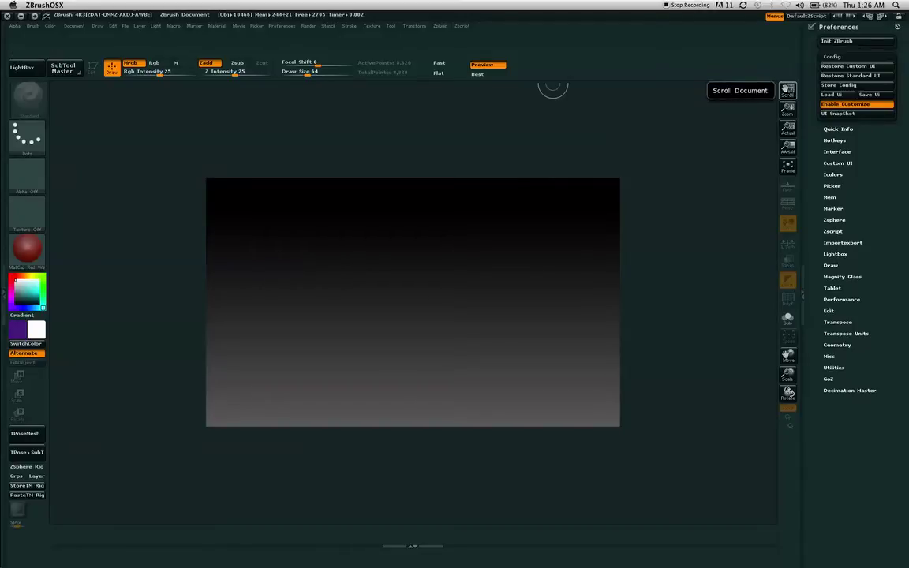
mouse_move(787, 89)
left_mouse_down("alt+super")
mouse_move(580, 63)
mouse_move(516, 68)
mouse_move(535, 166)
mouse_move(515, 534)
mouse_move(789, 89)
mouse_move(799, 95)
left_mouse_up("alt+super")
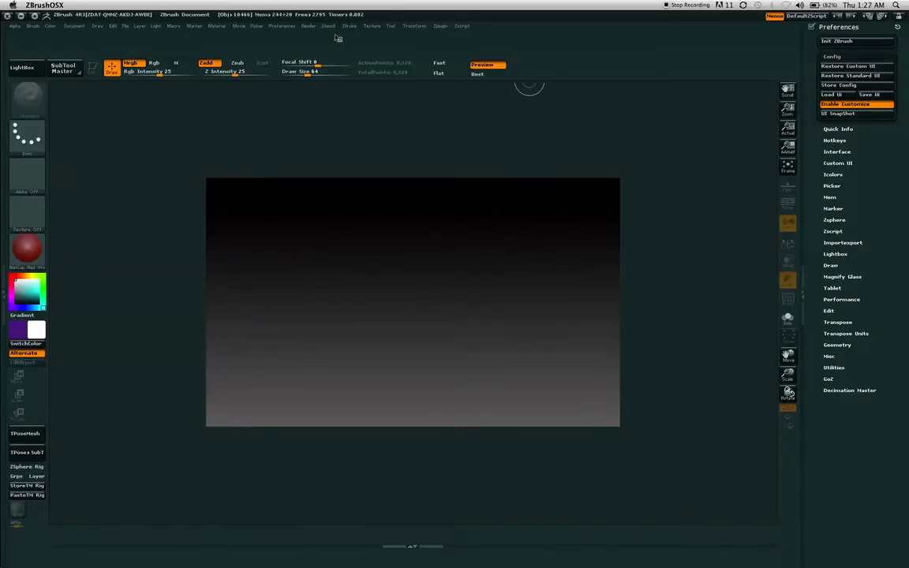
left_click(308, 26)
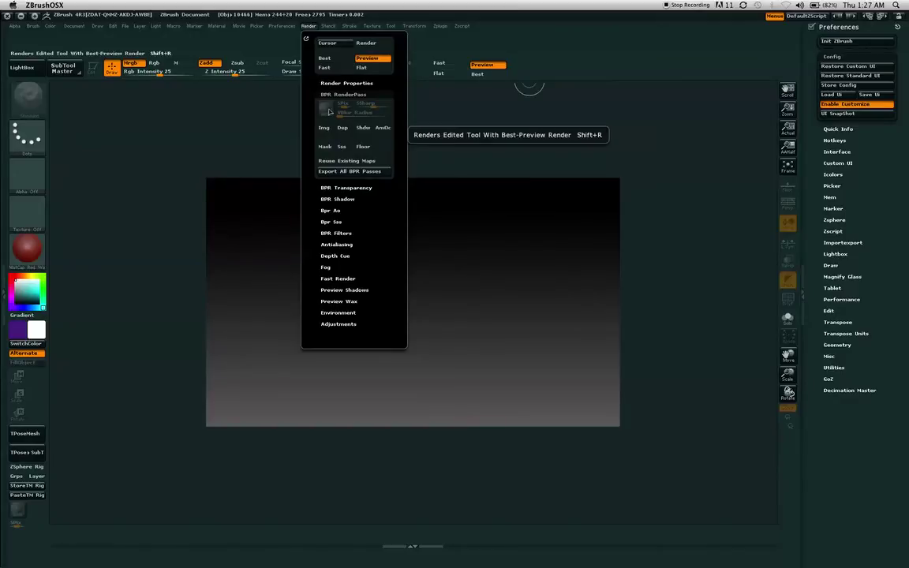
left_click_drag(326, 111, 523, 70, "ctrl+alt")
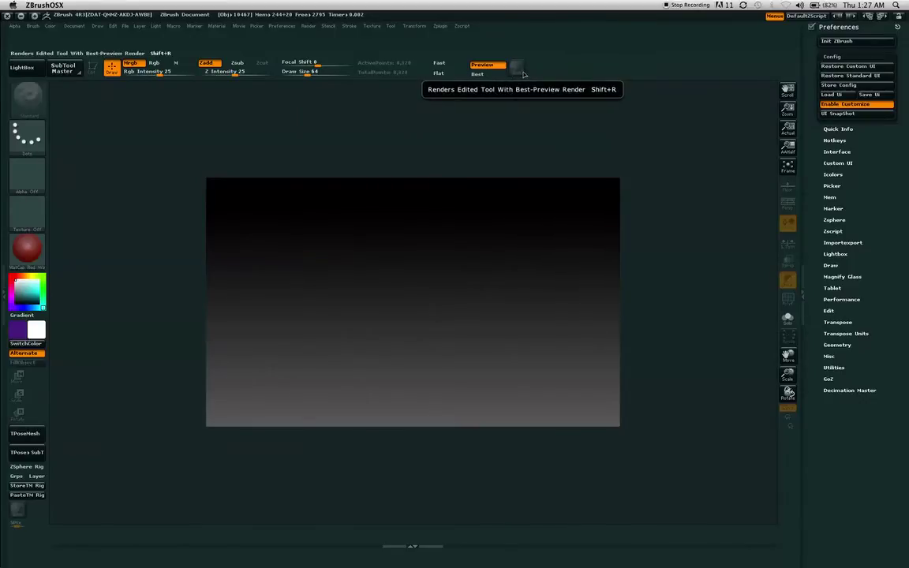
Add the SPix slider beside BPR on the top shelf and test a BPR render
left_click(283, 26)
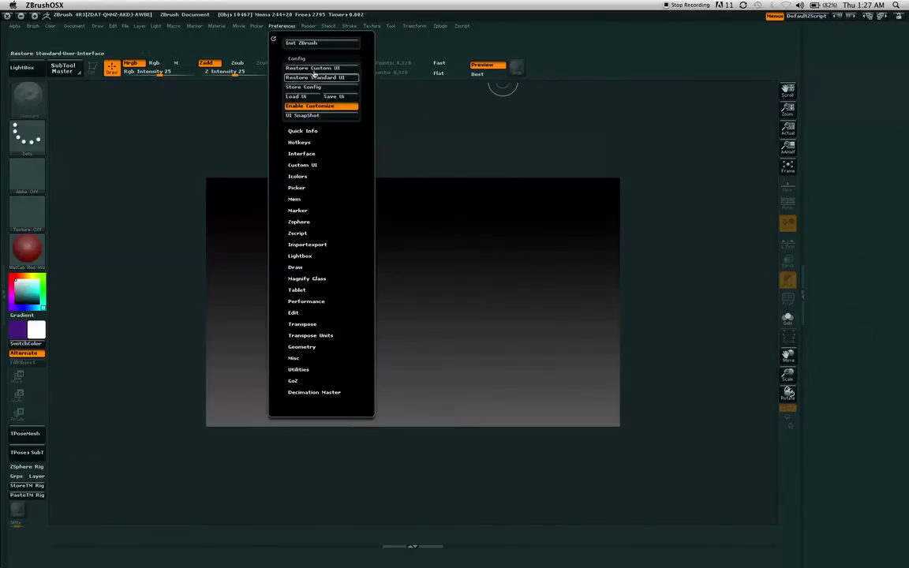
left_click(308, 26)
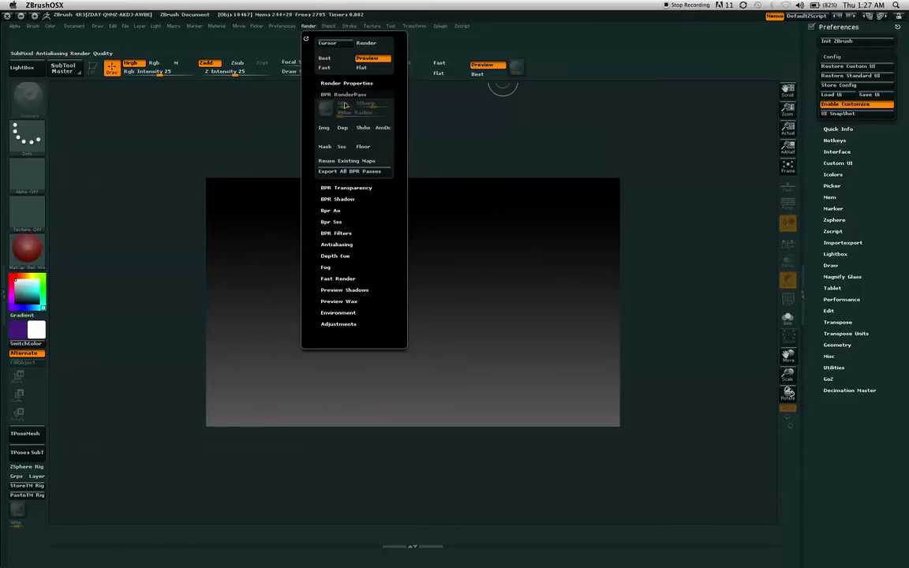
left_click_drag(507, 91, 547, 72, "ctrl+alt")
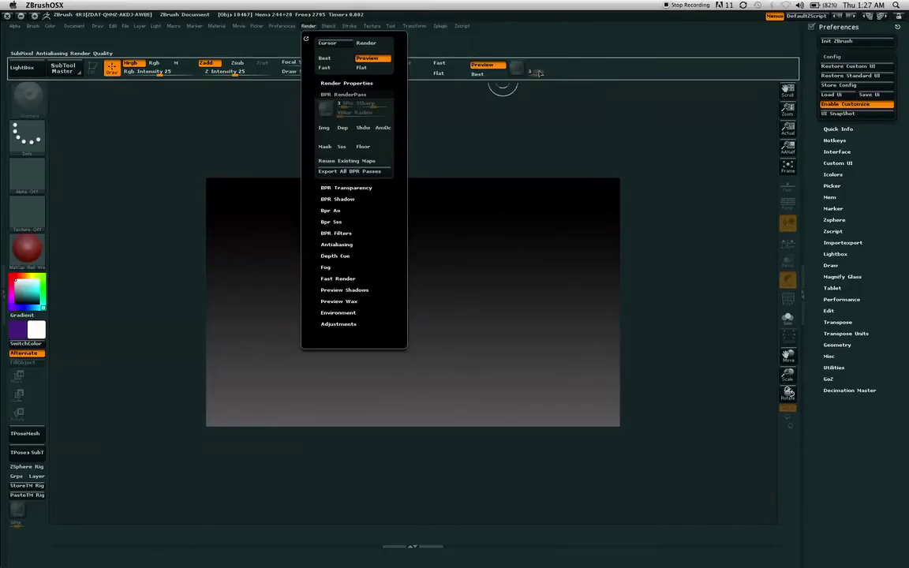
left_click_drag(539, 72, 535, 72, "ctrl+alt")
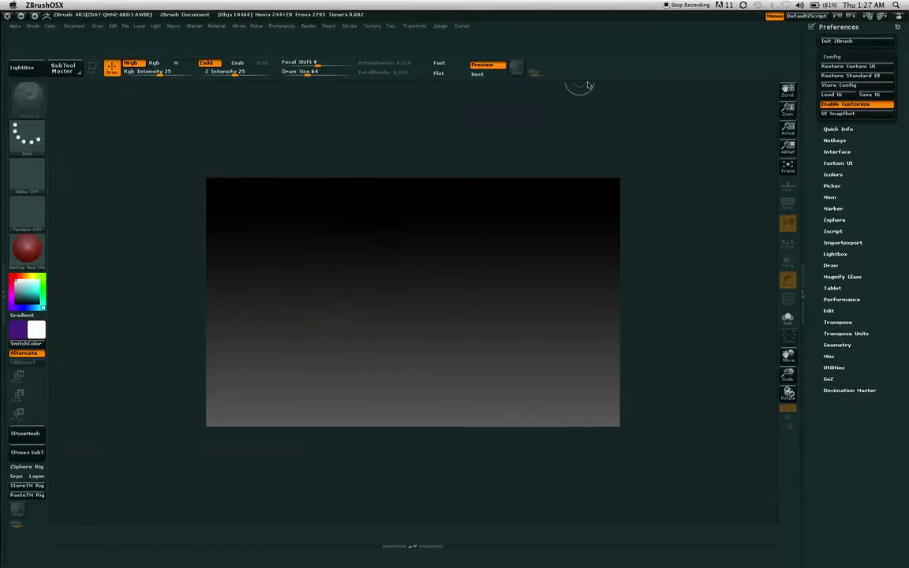
left_click(518, 68)
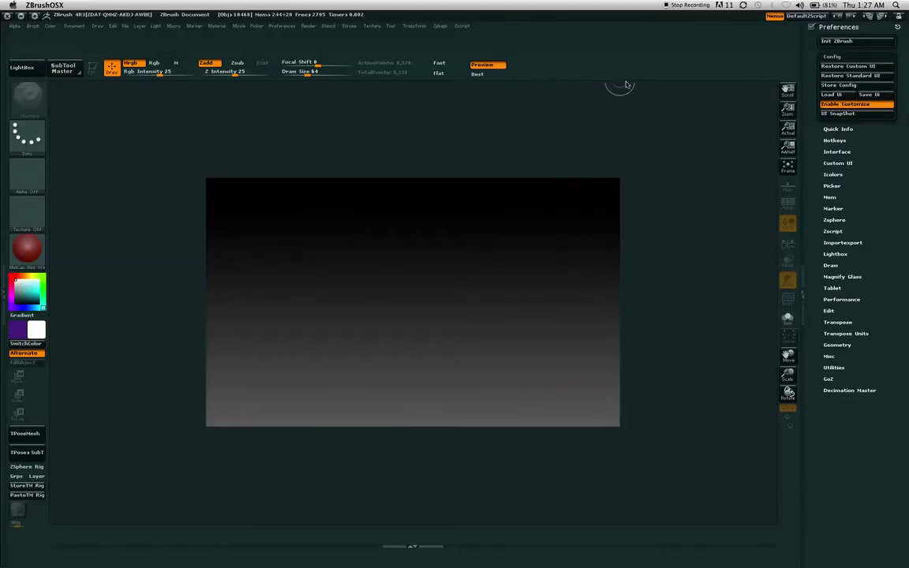
left_click(879, 105)
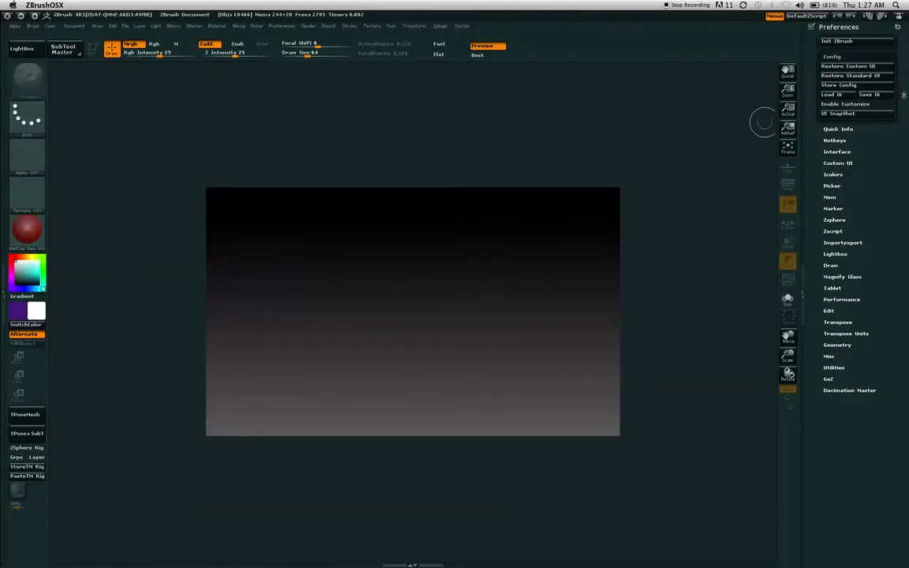
scroll(849, 173, "down", 2)
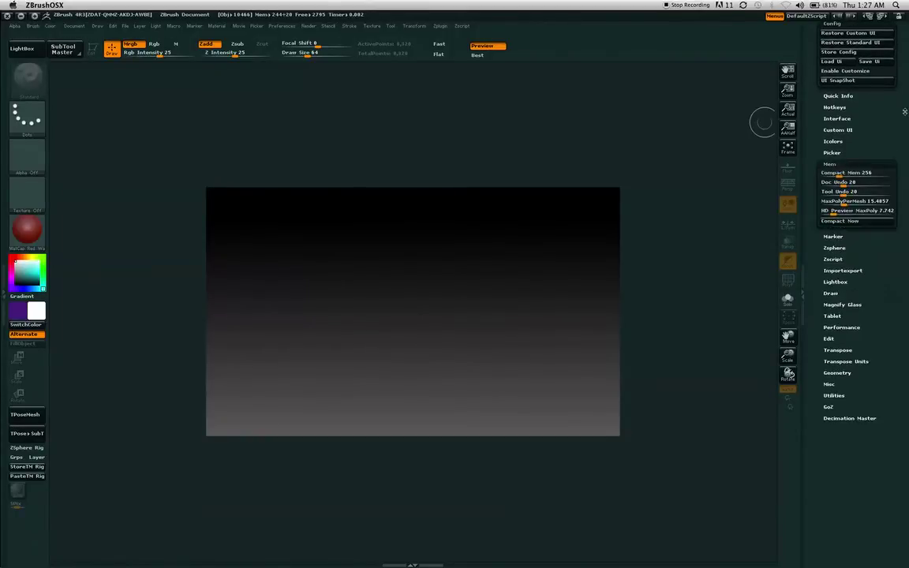
scroll(868, 142, "down", 3)
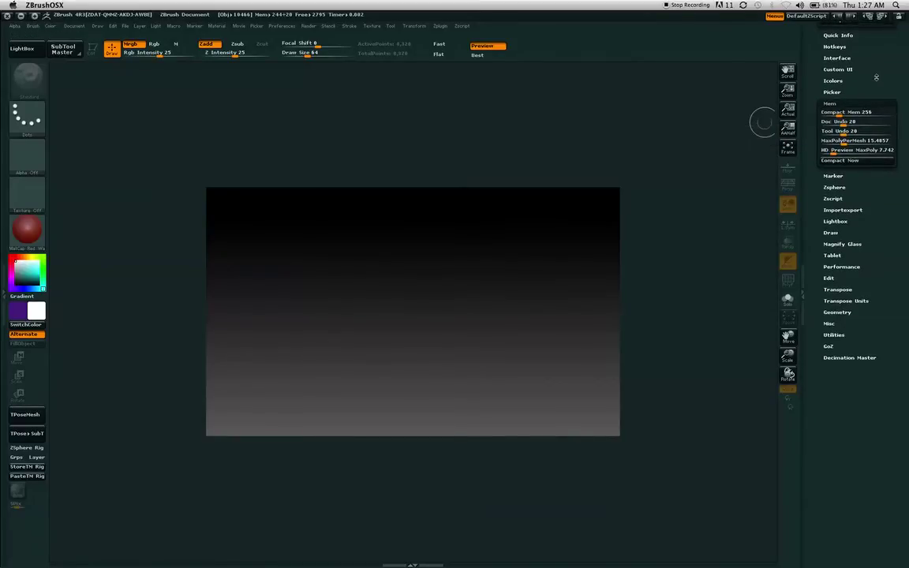
scroll(902, 155, "up", 4)
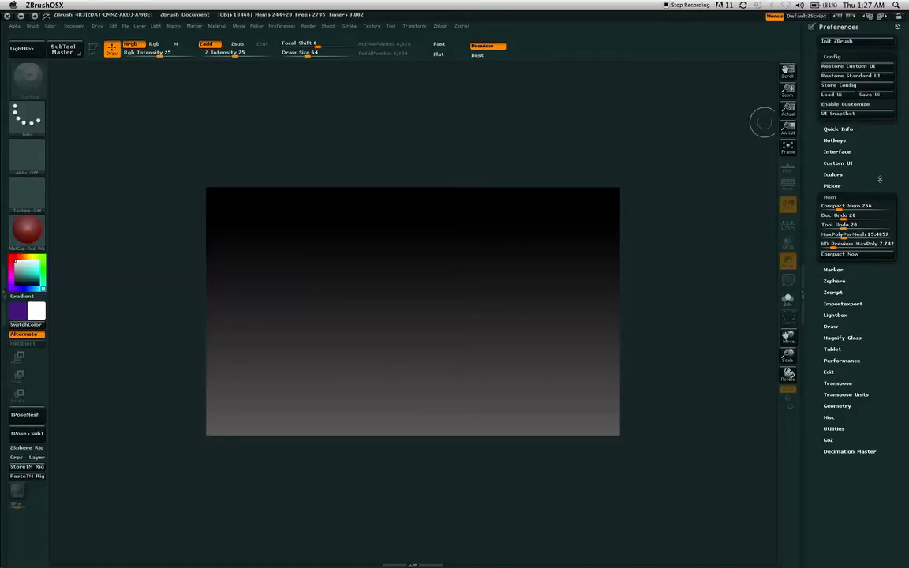
scroll(873, 181, "down", 3)
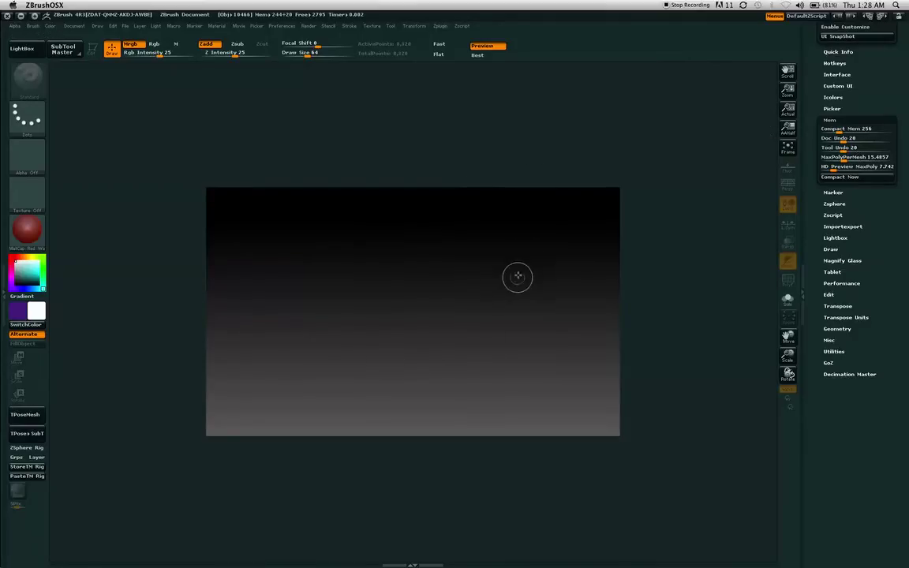
scroll(880, 84, "down", 2)
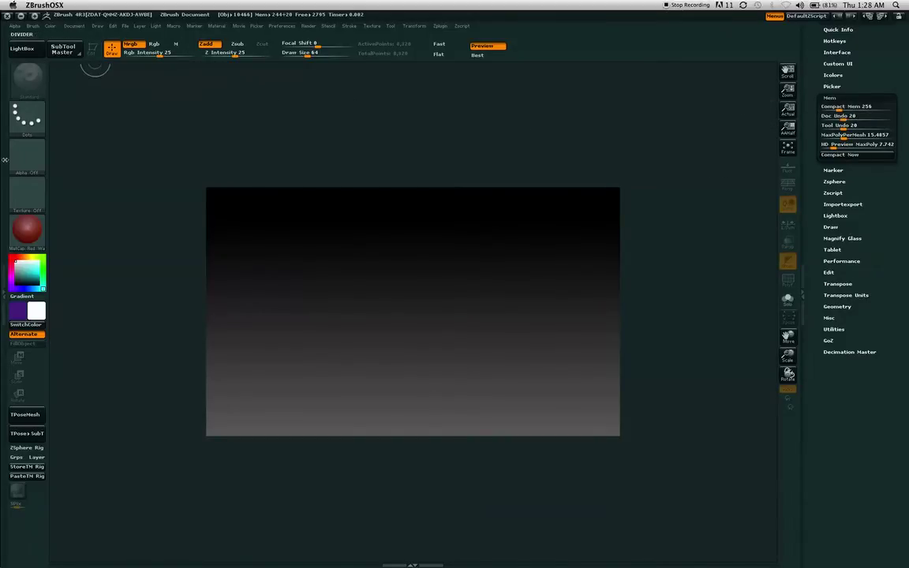
Select SimpleBrush from the left-tray Tool palette, draw a test stroke, then undo it
left_click(4, 266)
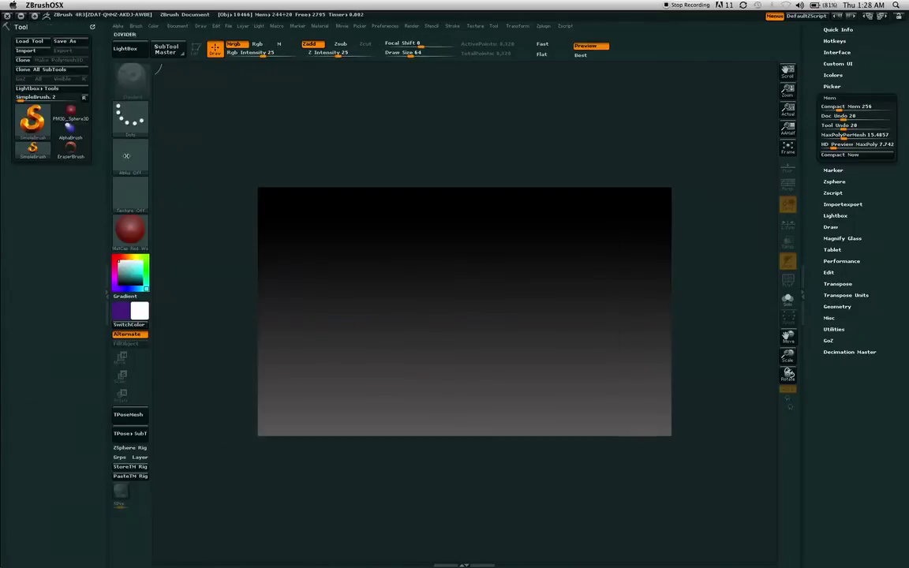
left_click(38, 126)
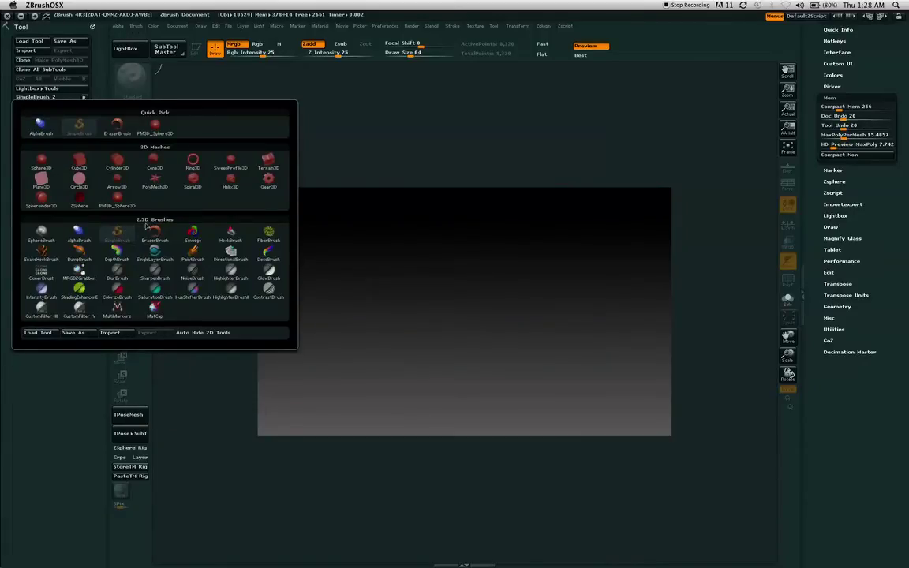
left_click(119, 233)
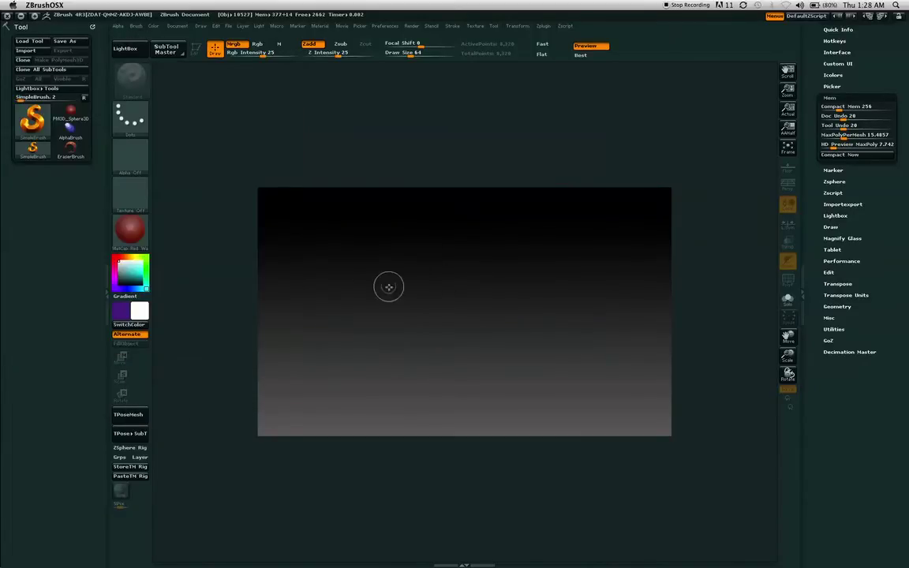
mouse_move(386, 294)
left_mouse_down()
mouse_move(429, 333)
mouse_move(486, 330)
mouse_move(584, 283)
mouse_move(626, 300)
mouse_move(624, 349)
mouse_move(548, 383)
mouse_move(347, 349)
mouse_move(360, 265)
mouse_move(445, 253)
left_mouse_up()
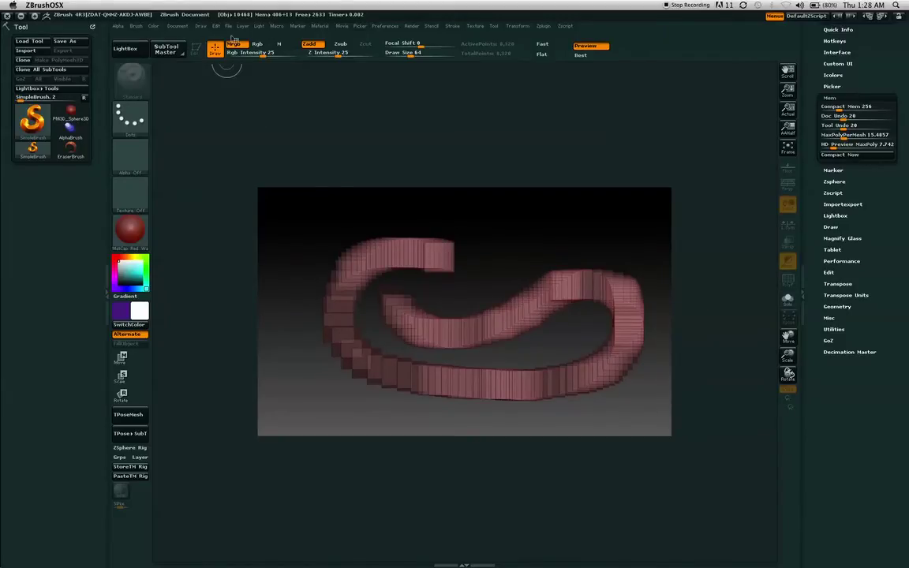
left_click(220, 29)
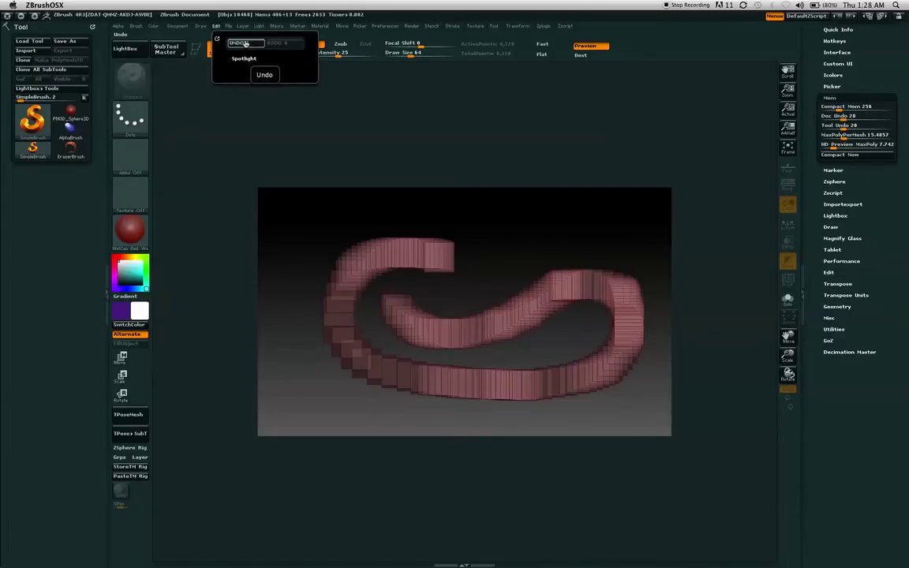
left_click(249, 45)
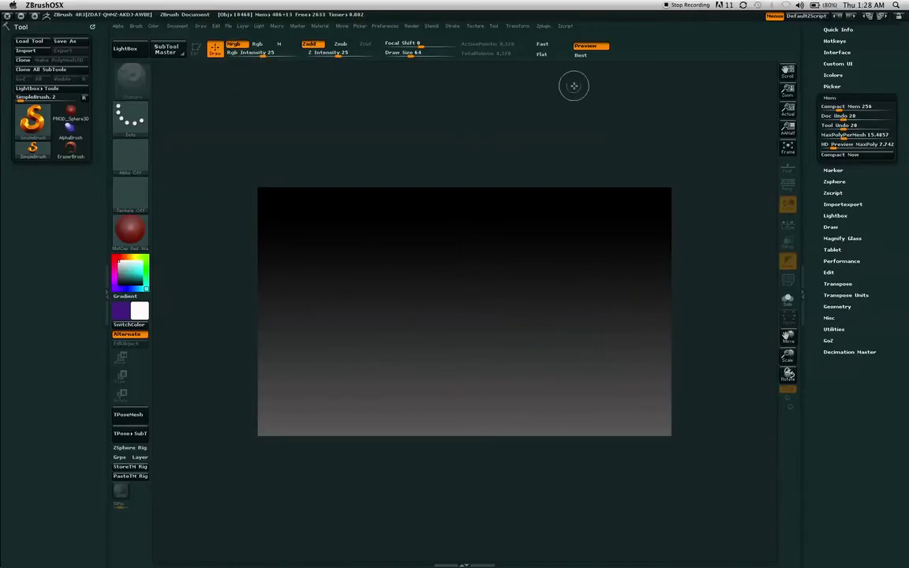
Draw a red PM3D_Sphere3D on the canvas, enter Edit mode with T, and sculpt a swirl
left_click(72, 114)
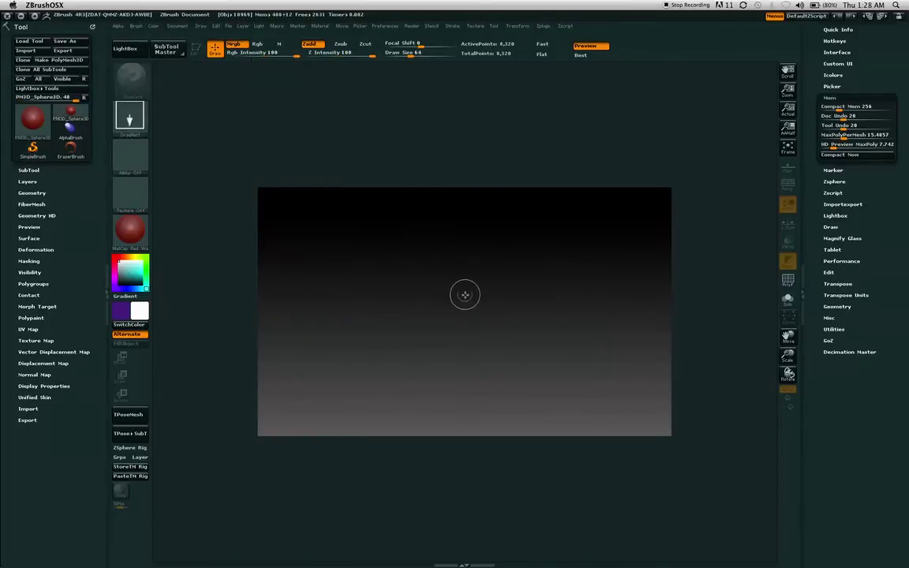
mouse_move(465, 294)
left_mouse_down()
mouse_move(471, 404)
mouse_move(457, 376)
left_mouse_up()
key("t")
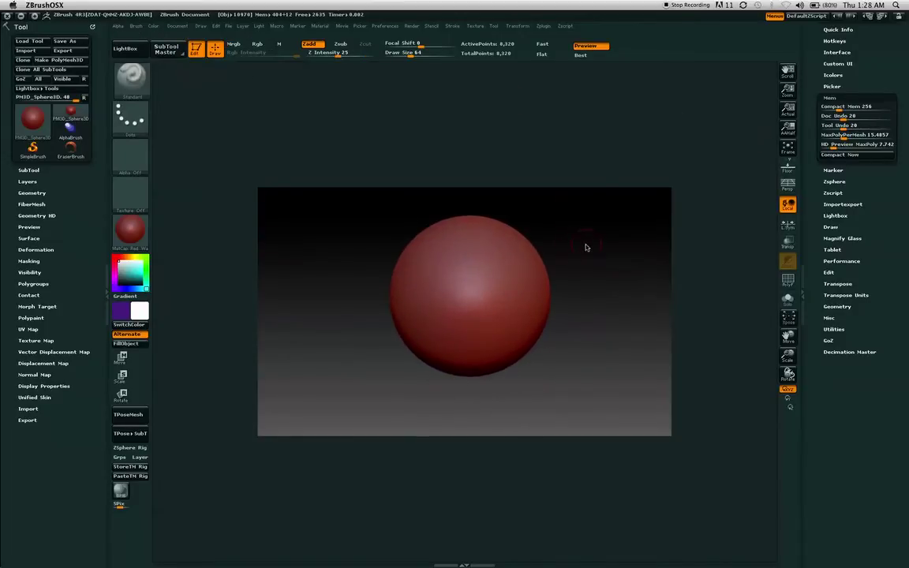
left_click_drag(586, 248, 582, 256)
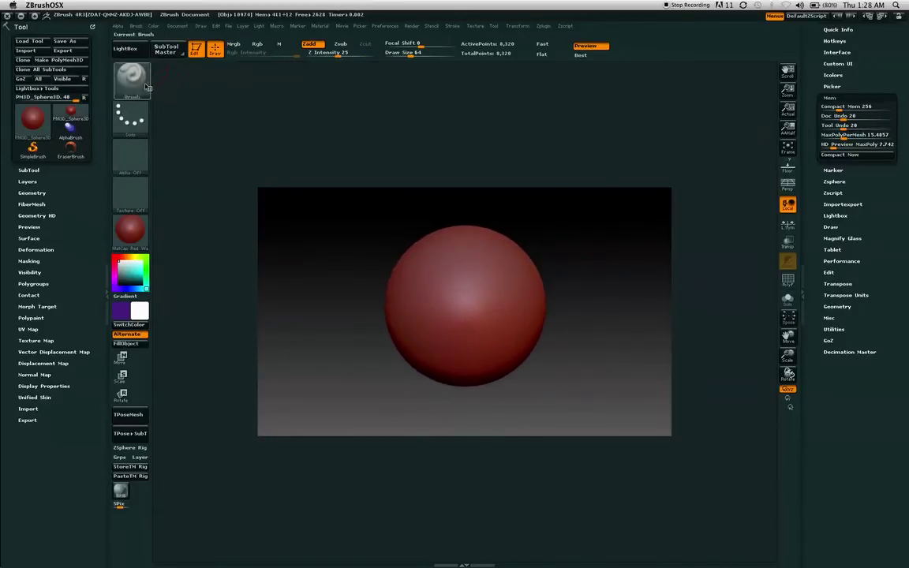
mouse_move(460, 264)
left_mouse_down()
mouse_move(390, 273)
mouse_move(450, 259)
mouse_move(389, 231)
mouse_move(416, 328)
mouse_move(466, 261)
left_mouse_up()
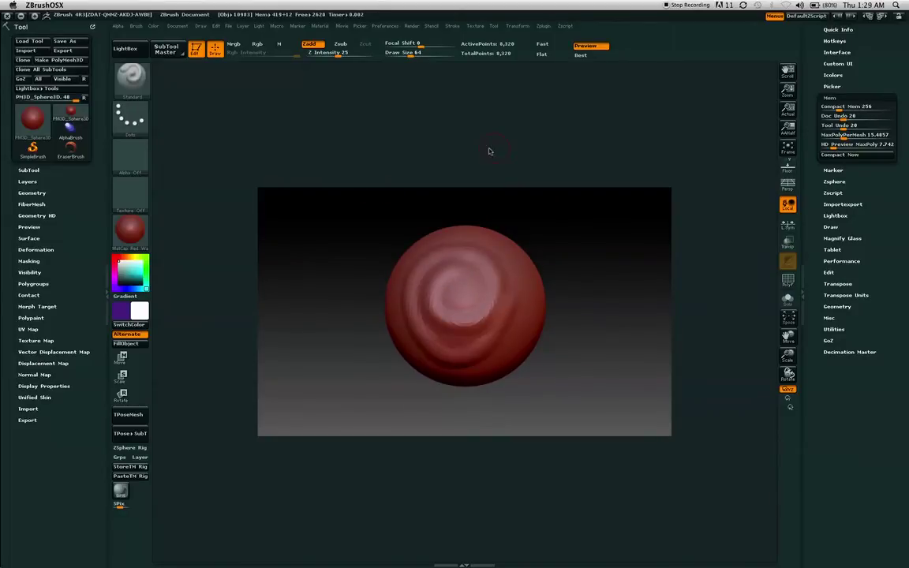
Undo the swirl with Edit > Undo and turn Edit mode off
left_click(217, 28)
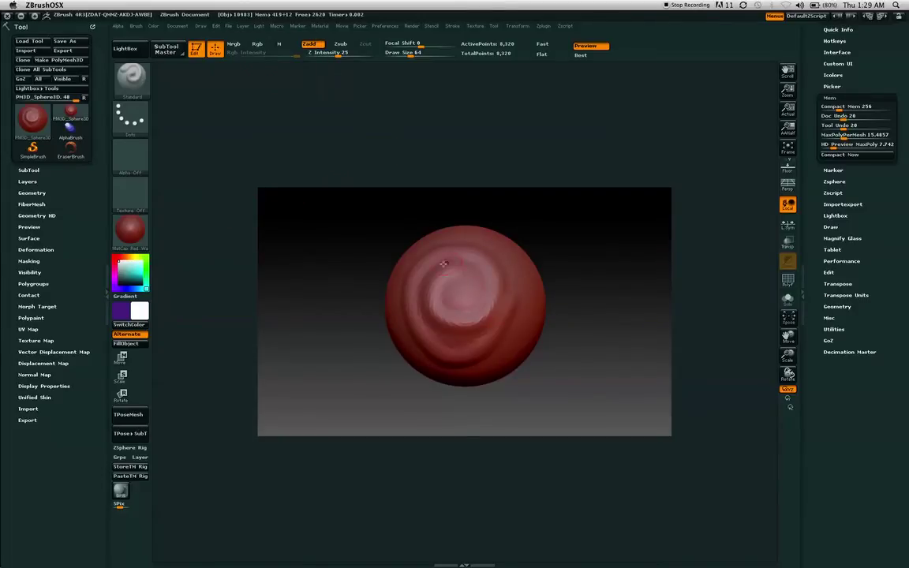
left_click(218, 28)
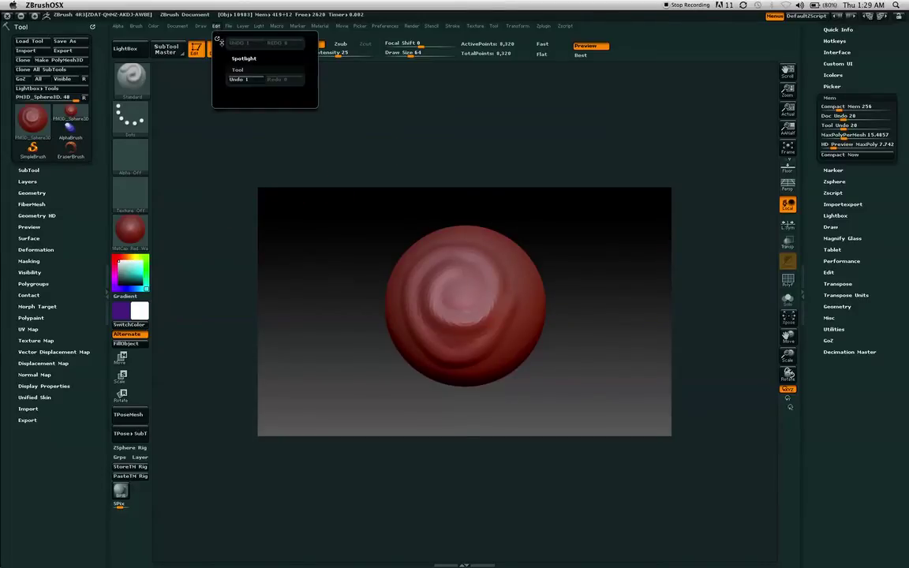
left_click(244, 80)
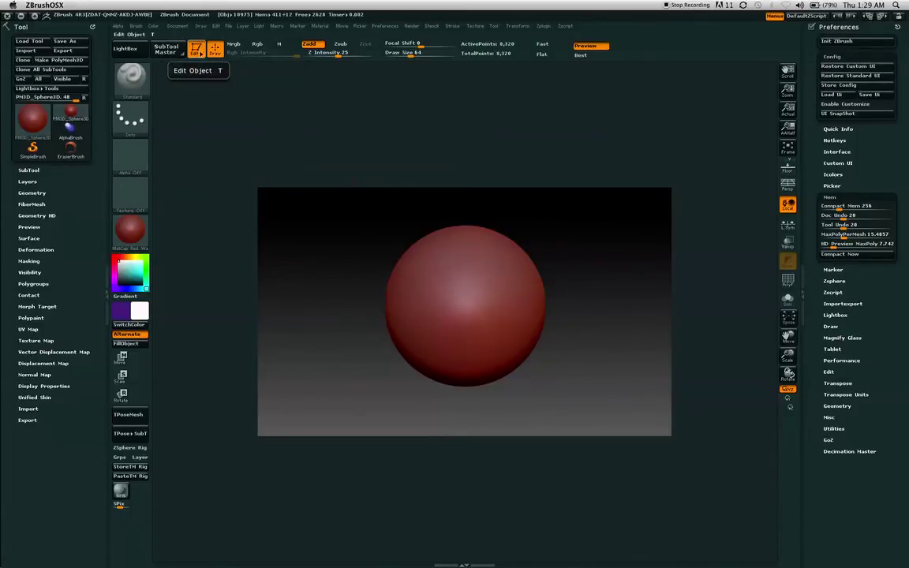
left_click(196, 49)
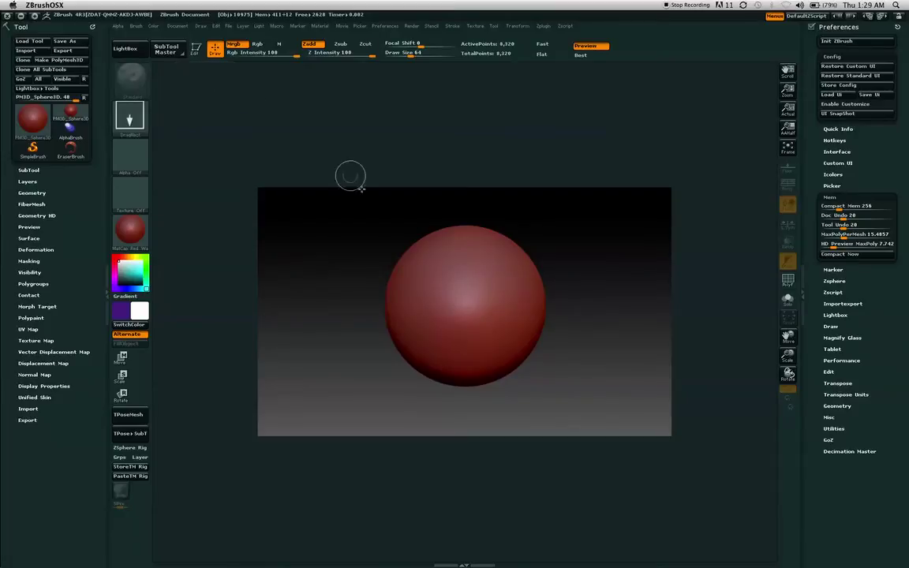
Clear the sphere with Layer > Clear, then draw an S-shaped test stroke with SimpleBrush
left_click(246, 27)
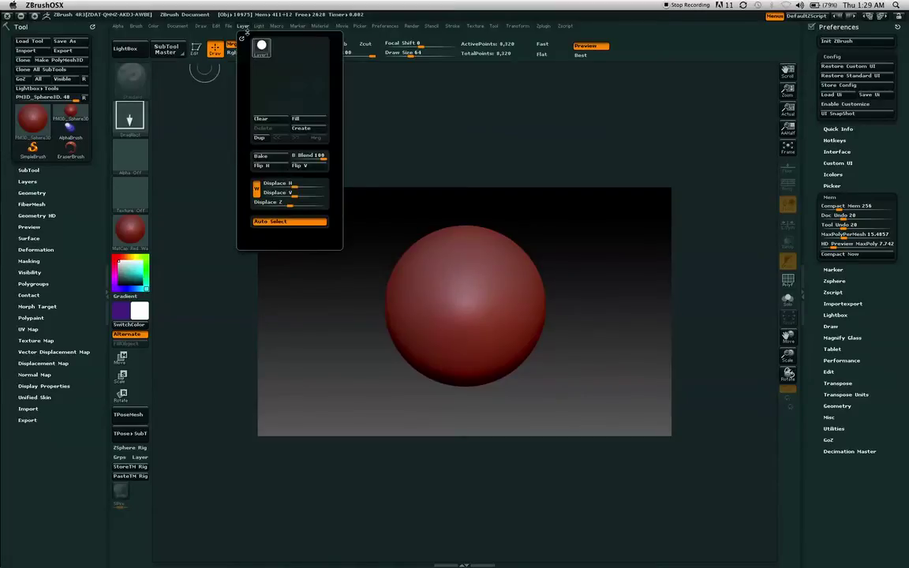
left_click(280, 121)
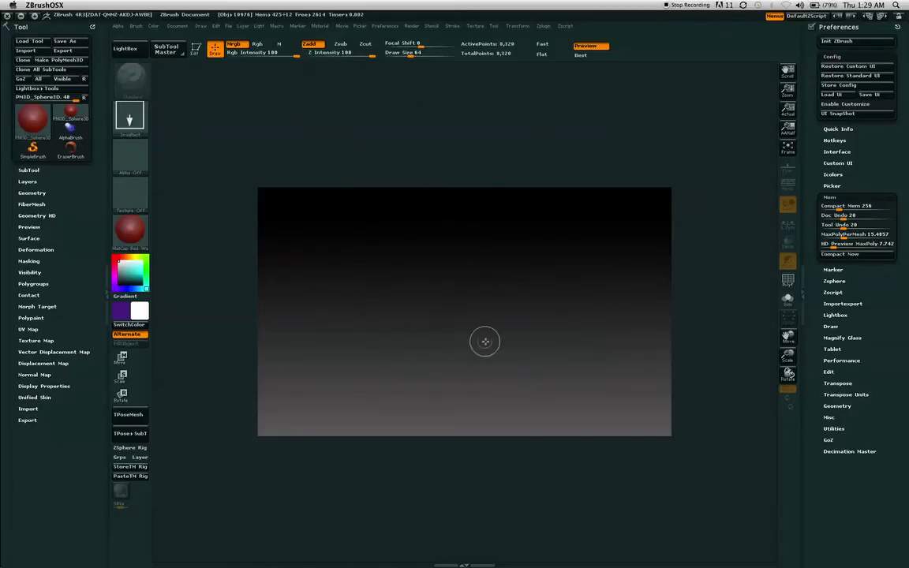
left_click(32, 148)
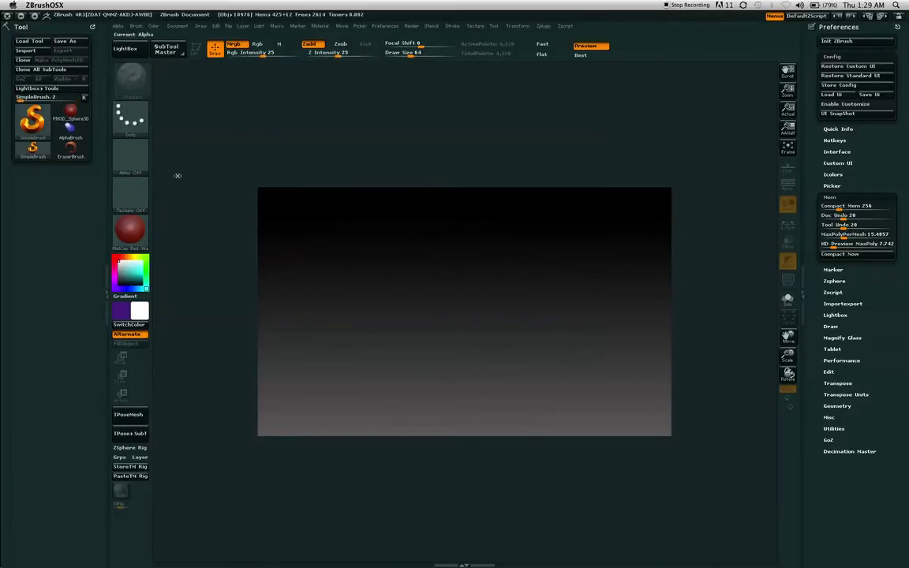
mouse_move(356, 253)
left_mouse_down()
mouse_move(359, 276)
mouse_move(509, 282)
mouse_move(601, 315)
mouse_move(509, 359)
left_mouse_up()
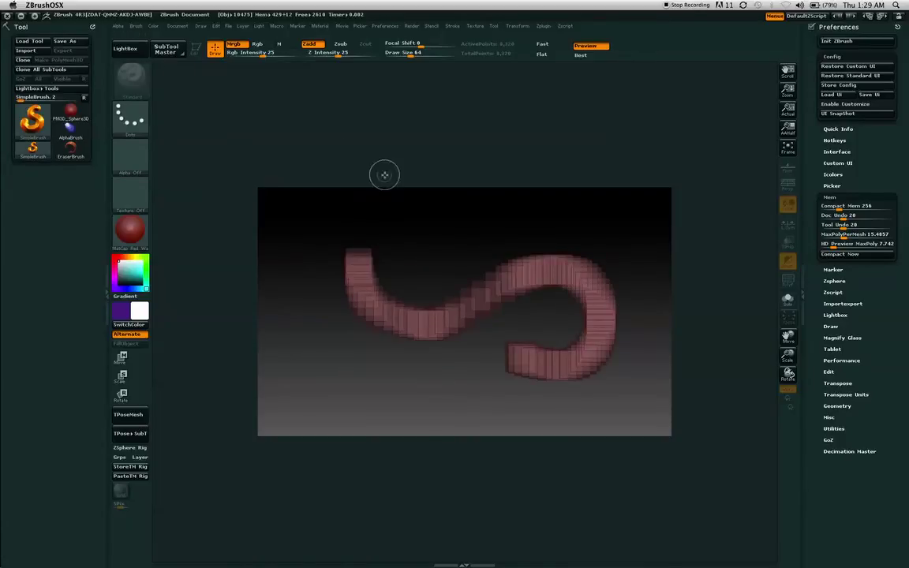
Clear the S stroke, draw a chain of PM3D_Sphere3D spheres, then undo it with Ctrl+Z
left_click(242, 26)
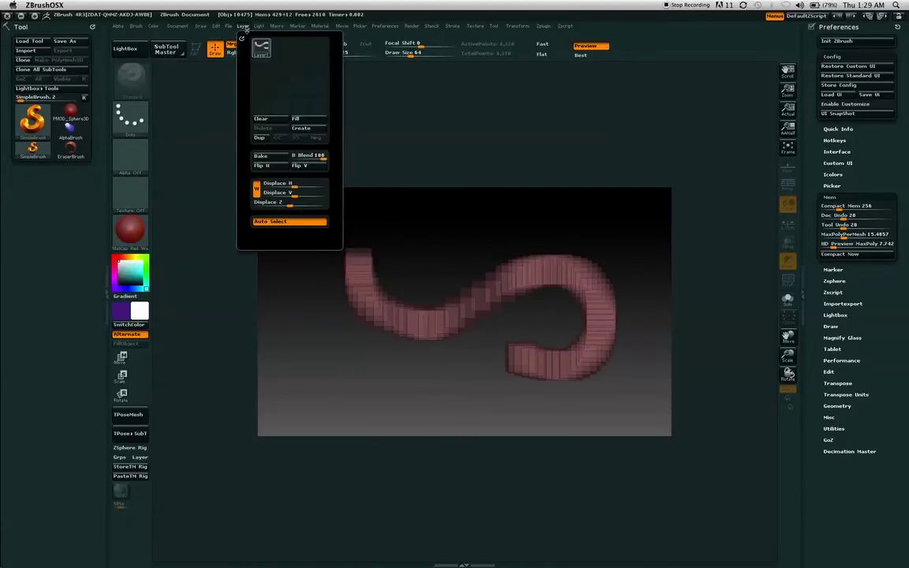
left_click(274, 121)
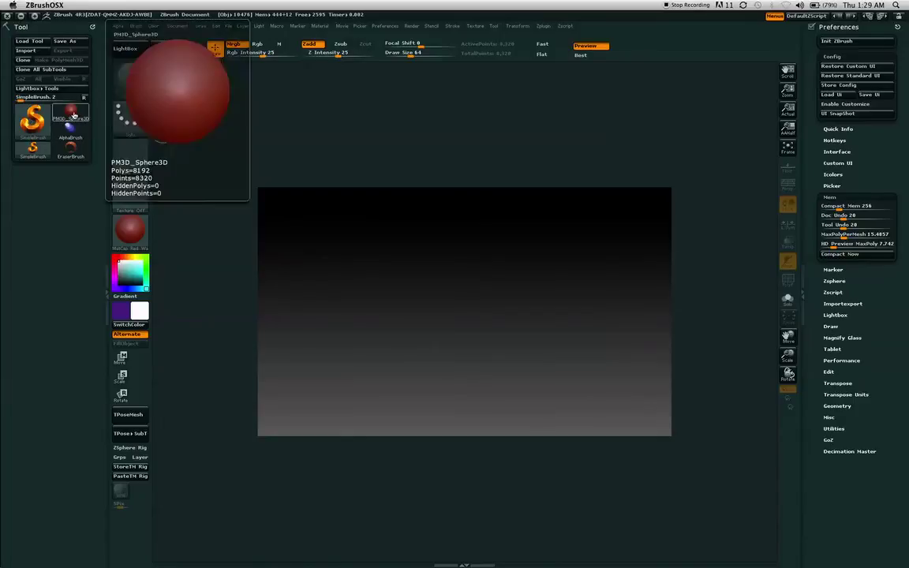
left_click(73, 116)
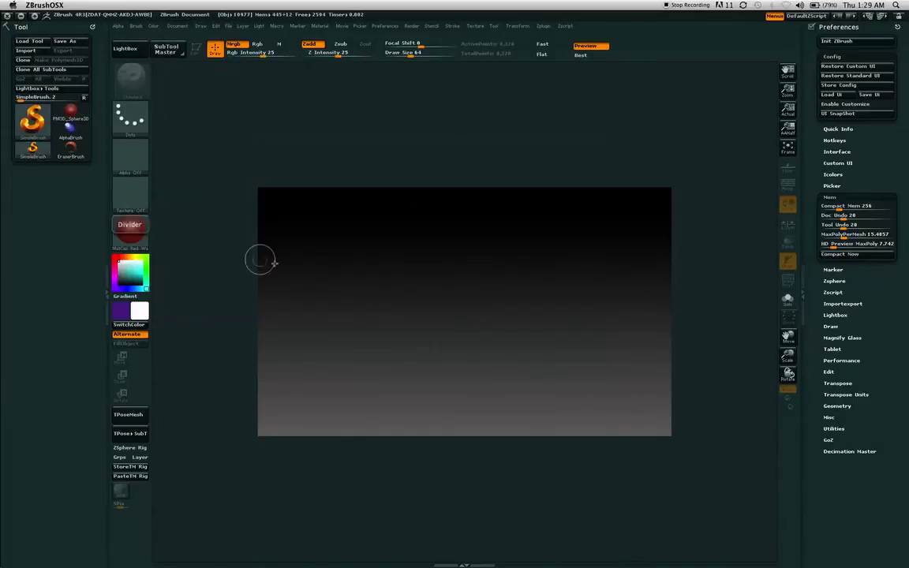
mouse_move(319, 238)
left_mouse_down()
mouse_move(425, 297)
mouse_move(529, 304)
mouse_move(513, 377)
left_mouse_up()
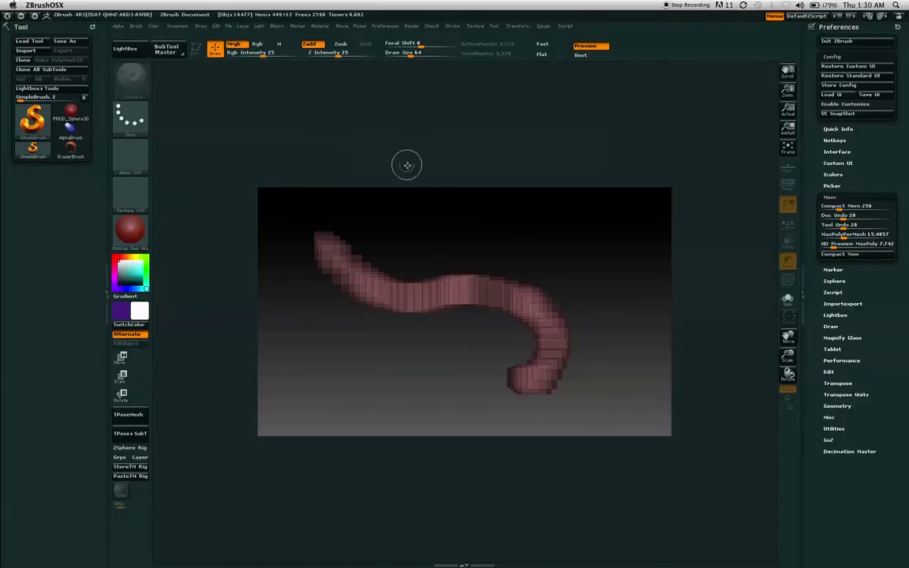
key("ctrl+n")
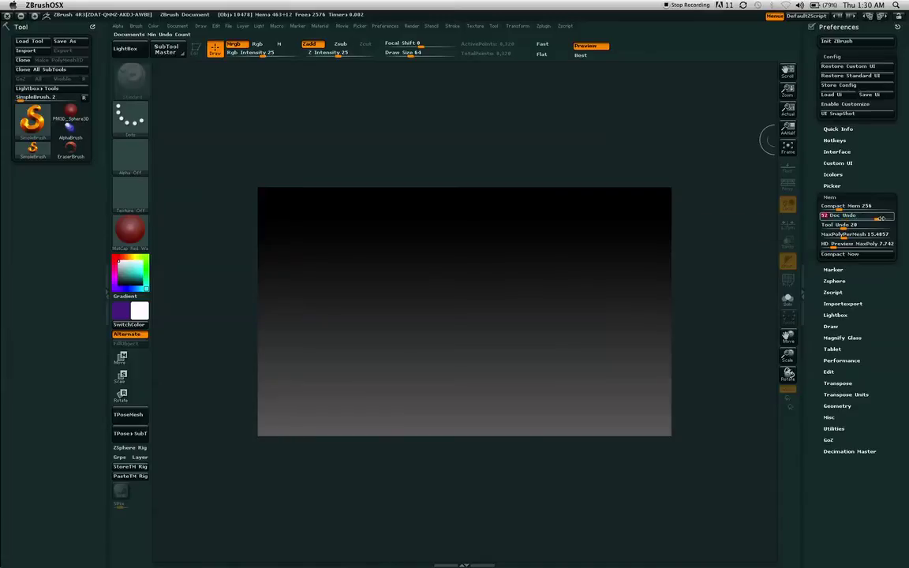
Keep Doc Undo at 20, then collapse the Mem preferences so the Config section shows
left_click(847, 215)
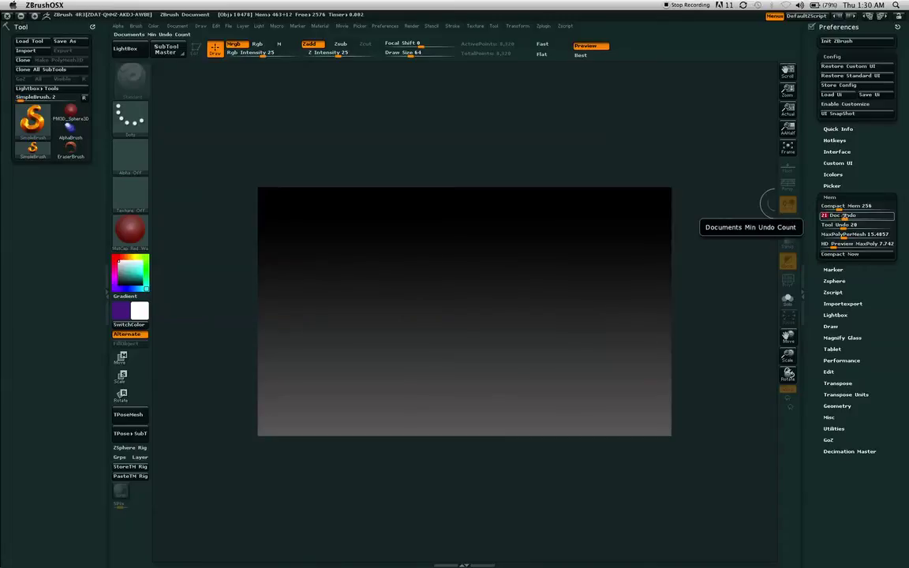
key("Return")
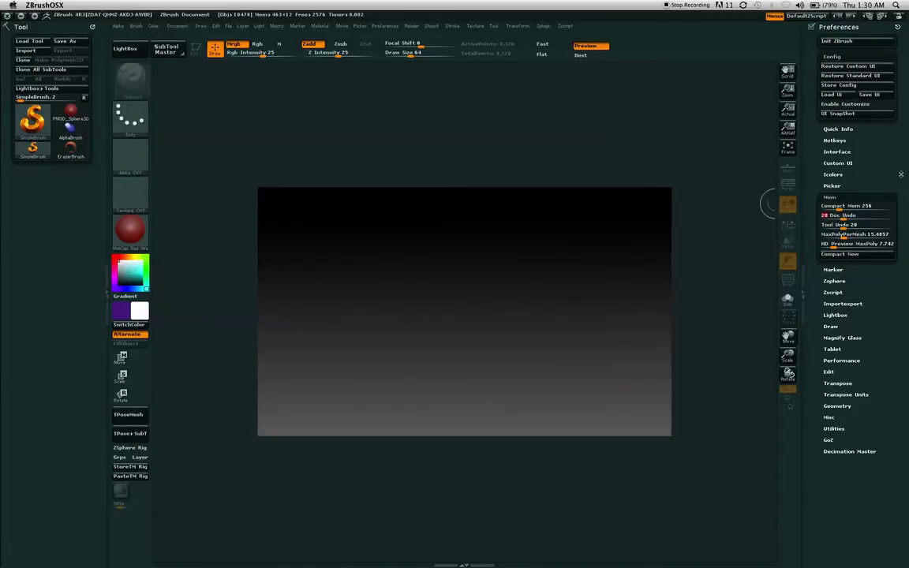
scroll(861, 173, "down", 2)
scroll(892, 127, "up", 1)
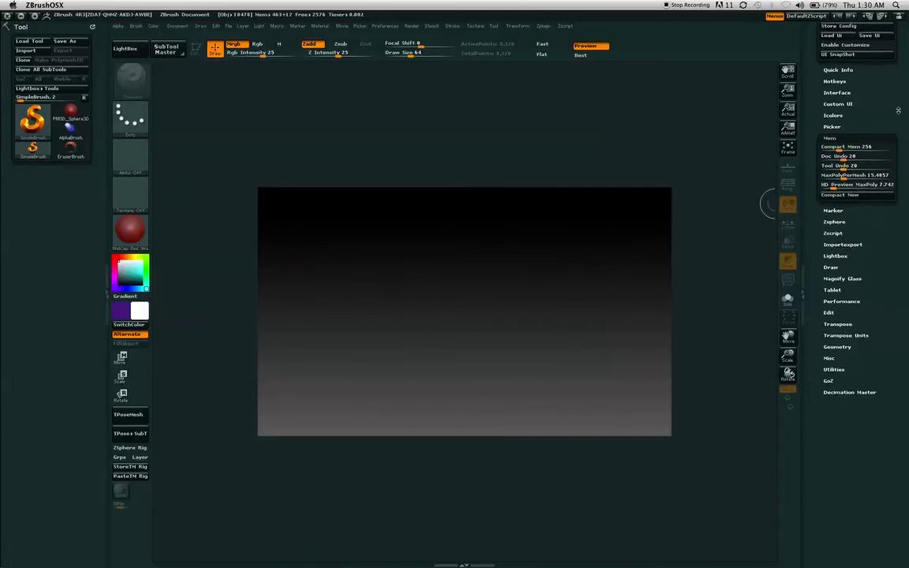
left_click_drag(899, 143, 905, 181)
scroll(896, 167, "down", 2)
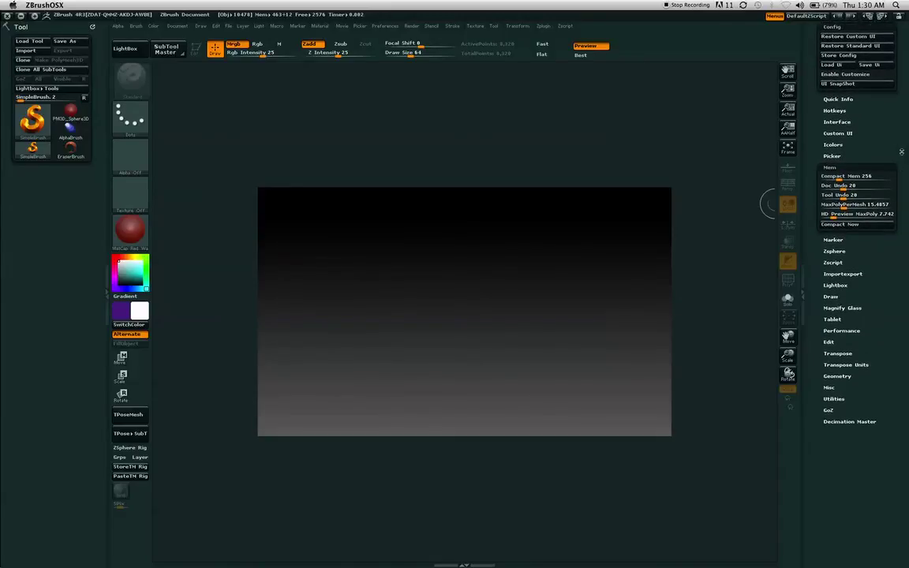
left_click_drag(895, 137, 901, 197)
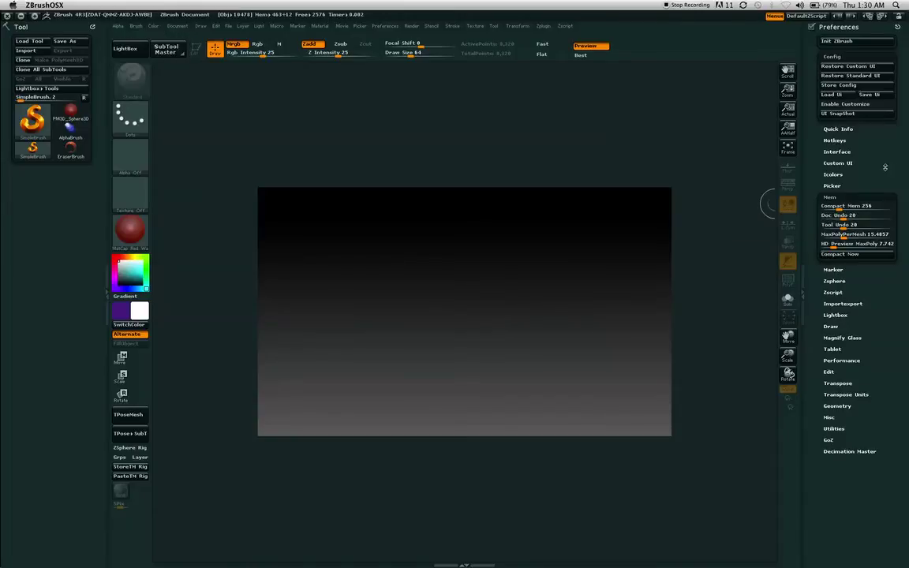
left_click_drag(860, 207, 880, 96)
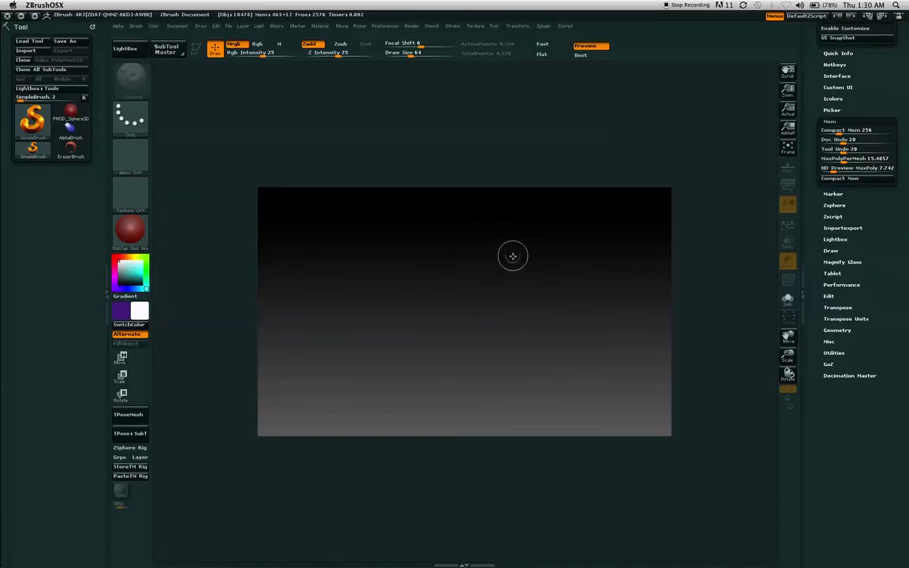
left_click_drag(861, 158, 860, 133)
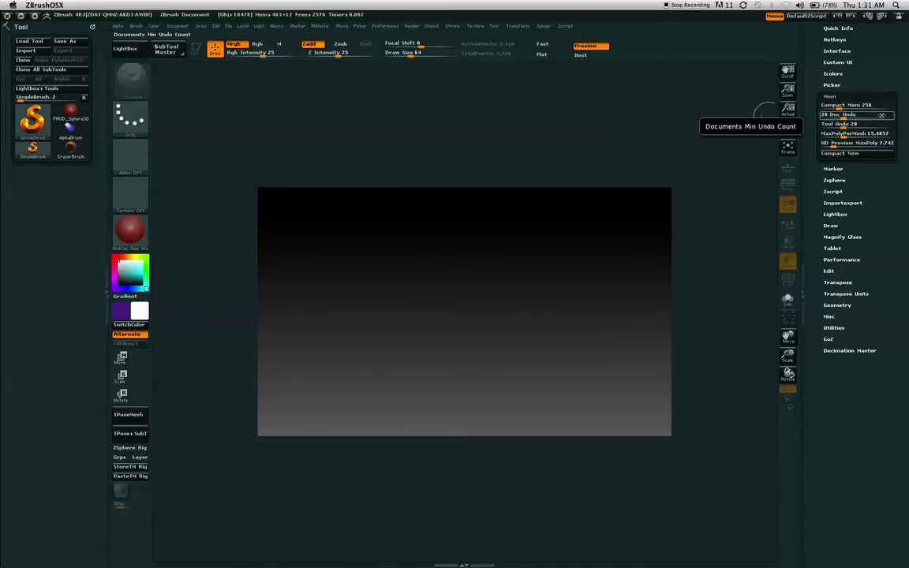
scroll(900, 139, "up", 5)
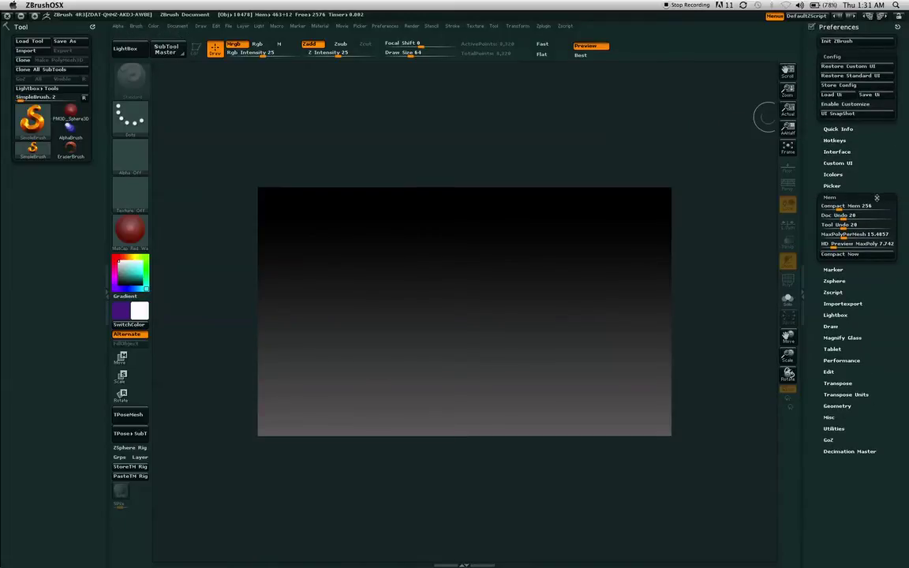
left_click(876, 196)
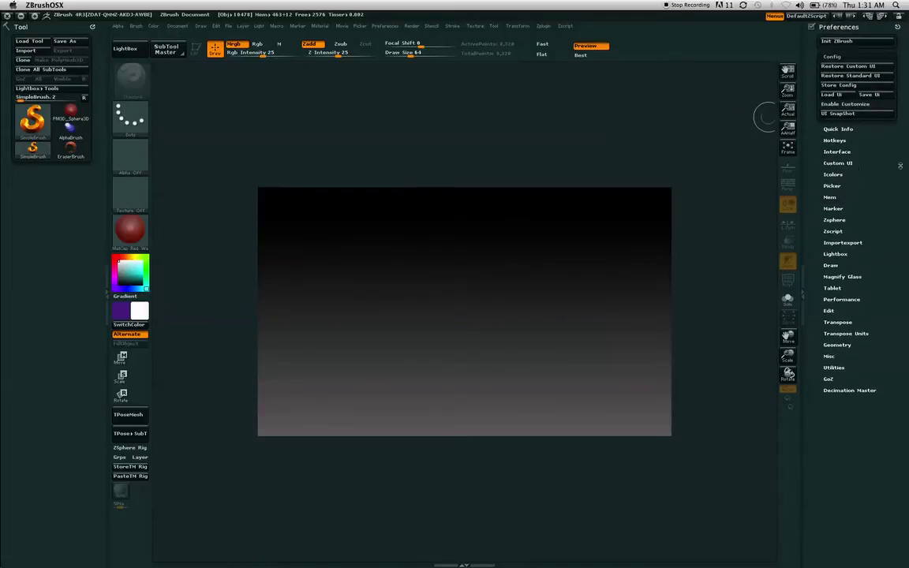
Save the interface with Preferences > Config > Store Config and confirm the Configuration File dialog
left_click(856, 85)
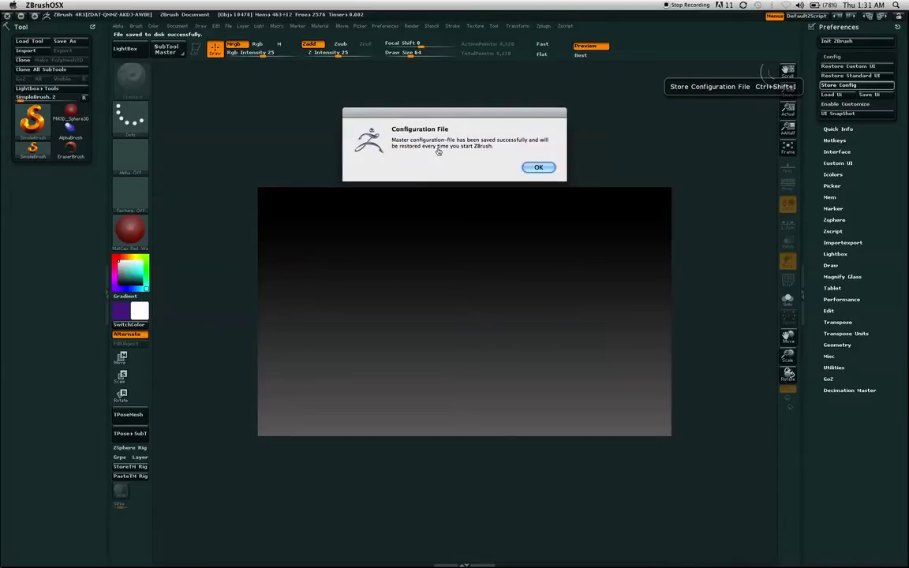
left_click(538, 168)
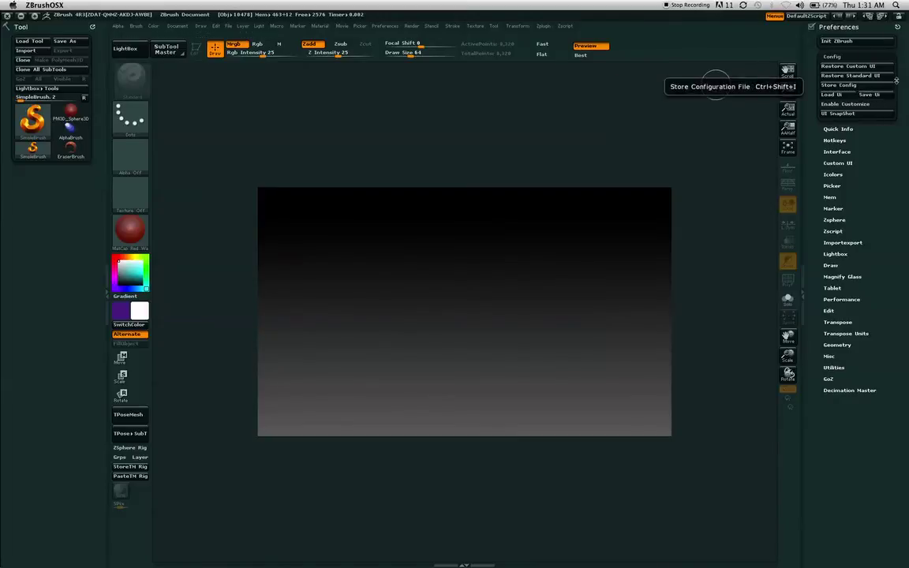
left_click(871, 95)
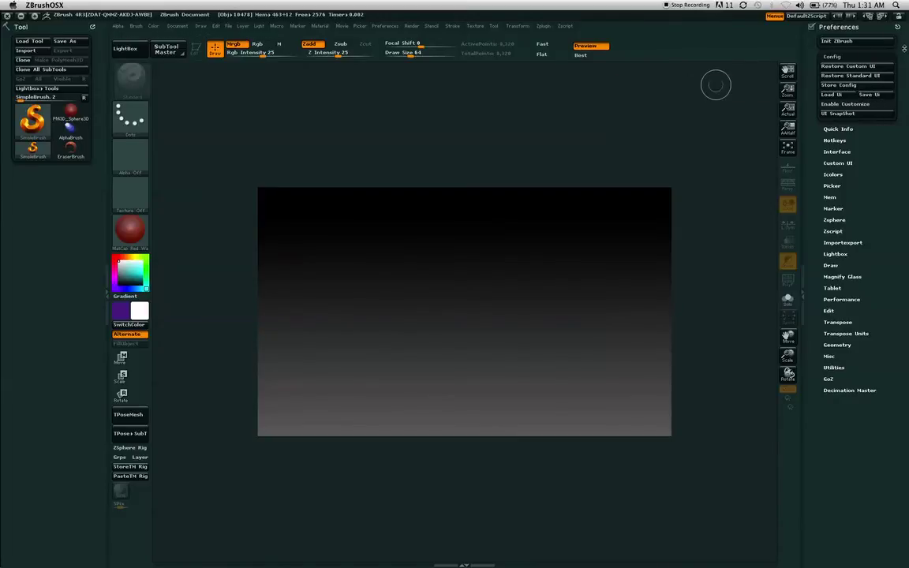
Switch to the standard UI, then bring back the custom UI via Preferences > Config
left_click(856, 76)
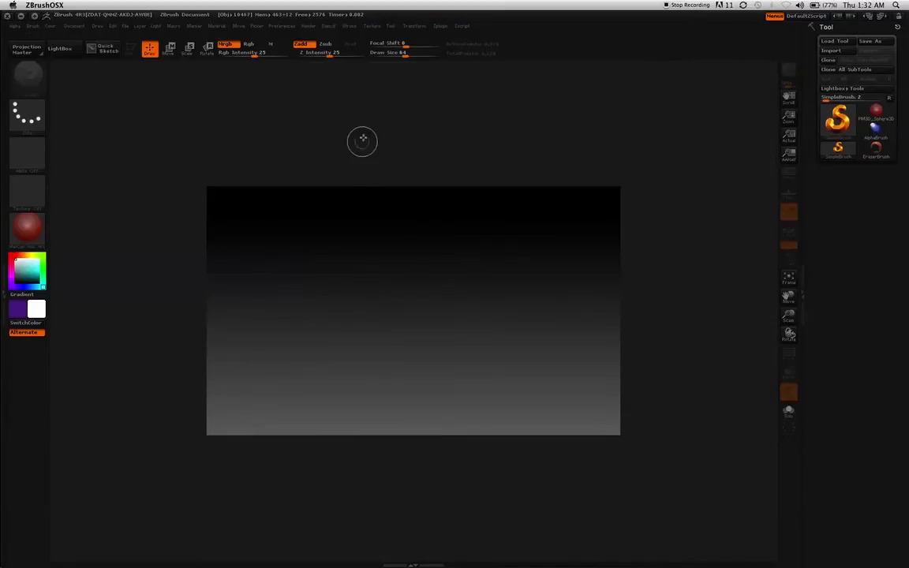
left_click(281, 26)
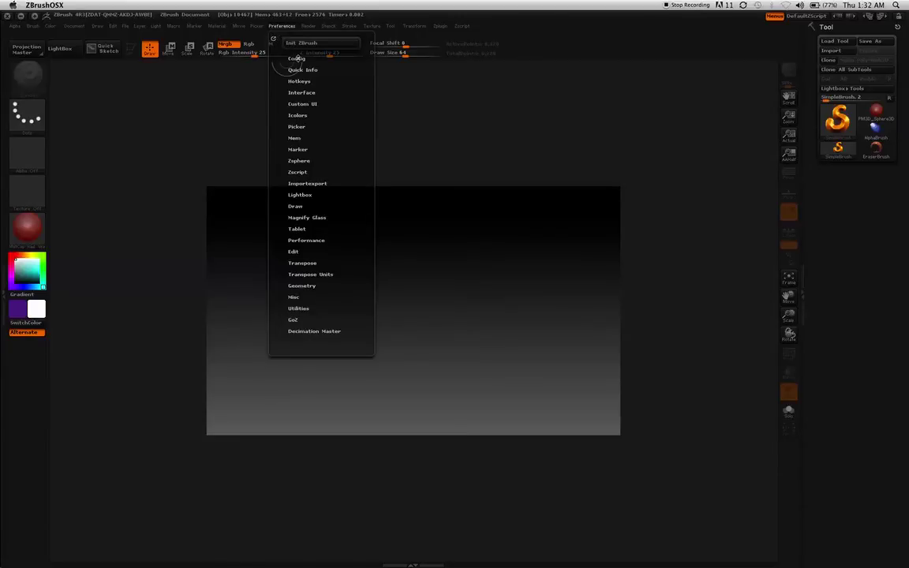
left_click(297, 59)
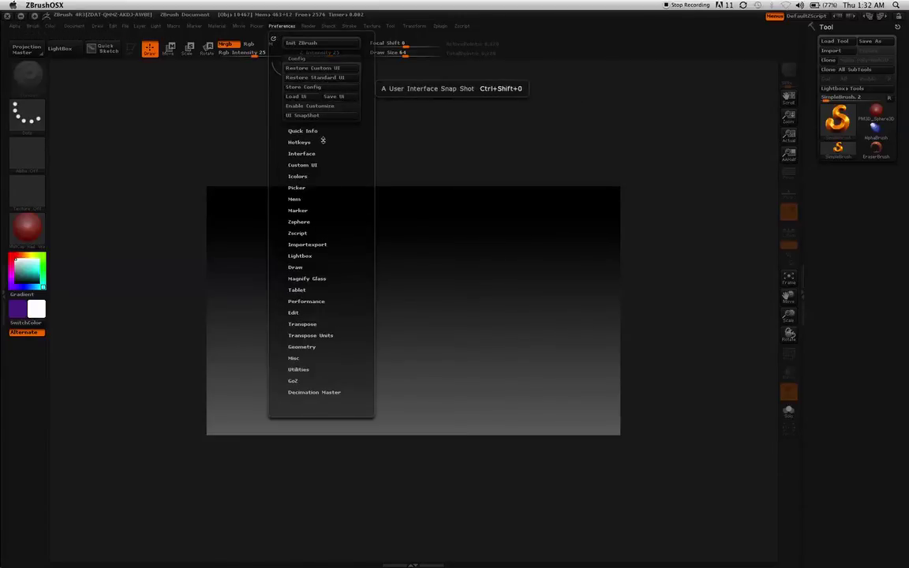
left_click(314, 70)
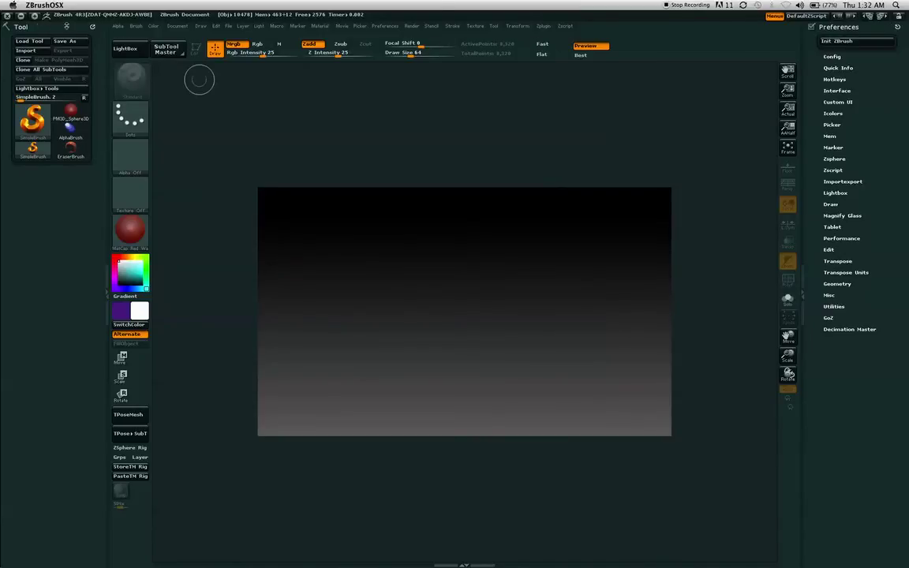
Collapse the Tool palette and close the right tray holding the Preferences palette
left_click(839, 27)
left_click(59, 28)
left_click(847, 27)
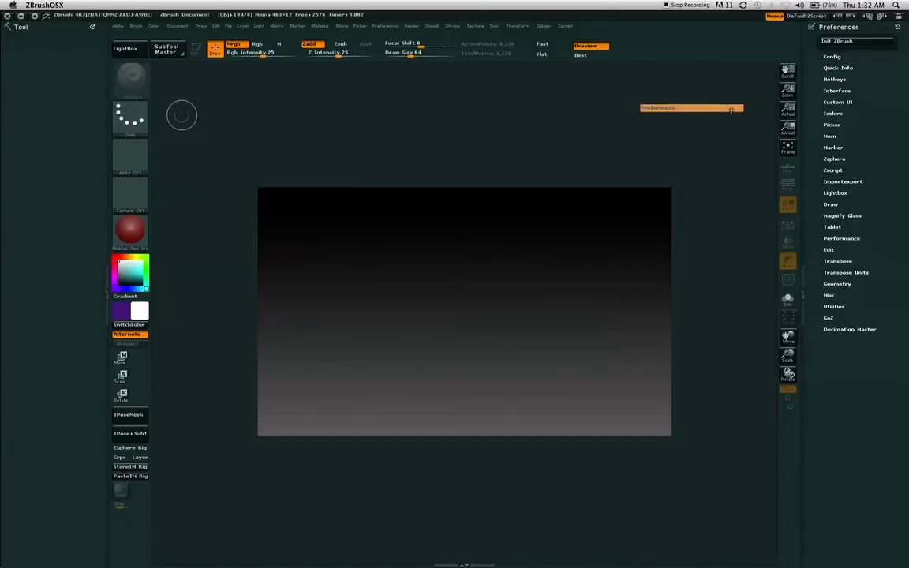
left_click(804, 101)
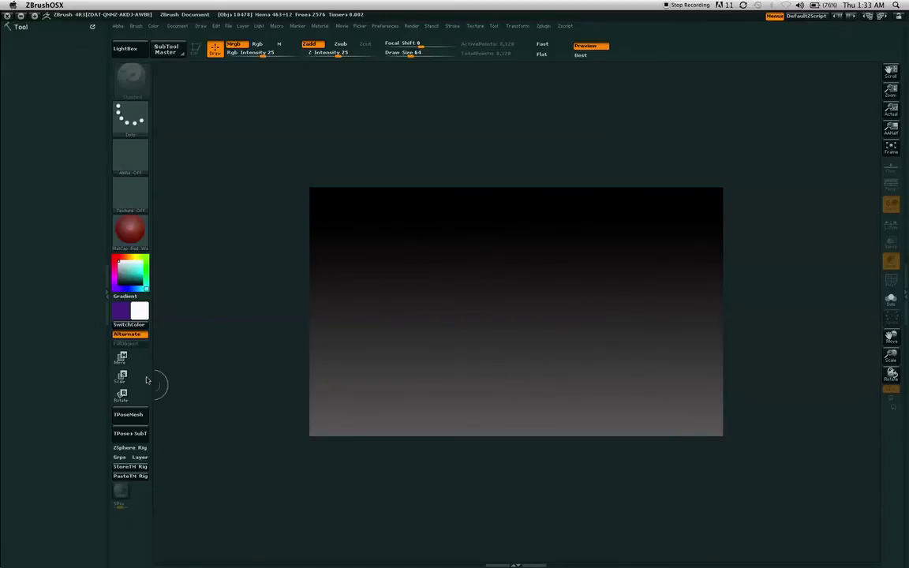
Set the Document background gradient Rate and Center to 0 and edit the Range value
left_click(181, 27)
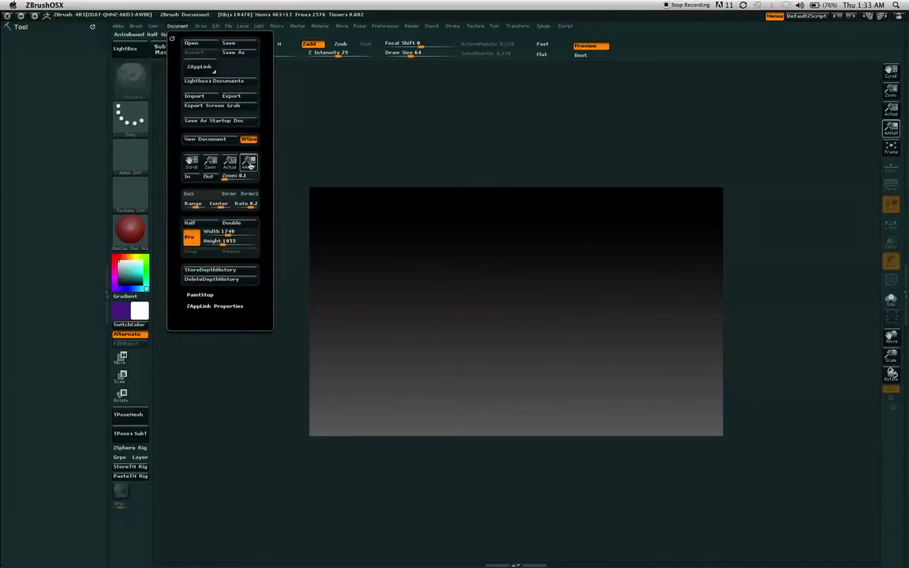
scroll(265, 192, "down", 2)
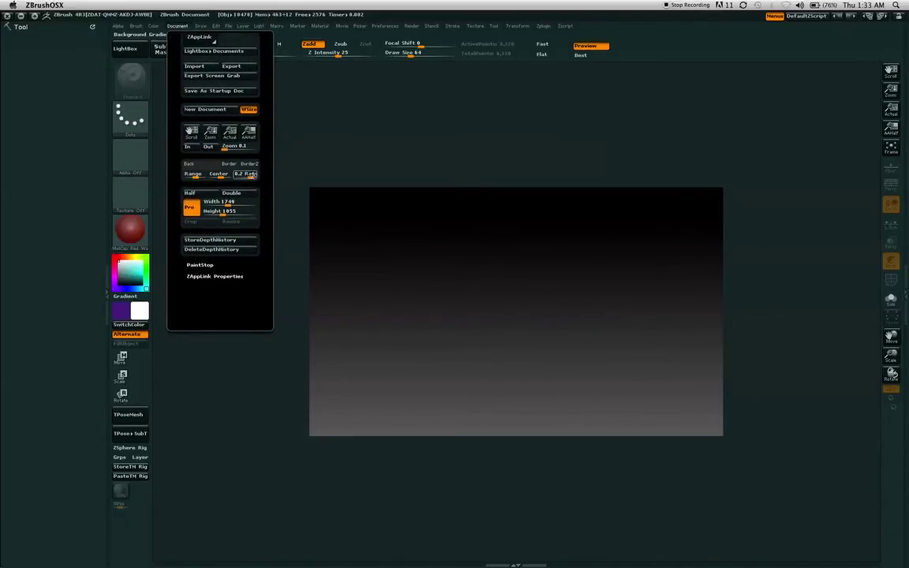
scroll(240, 154, "up", 2)
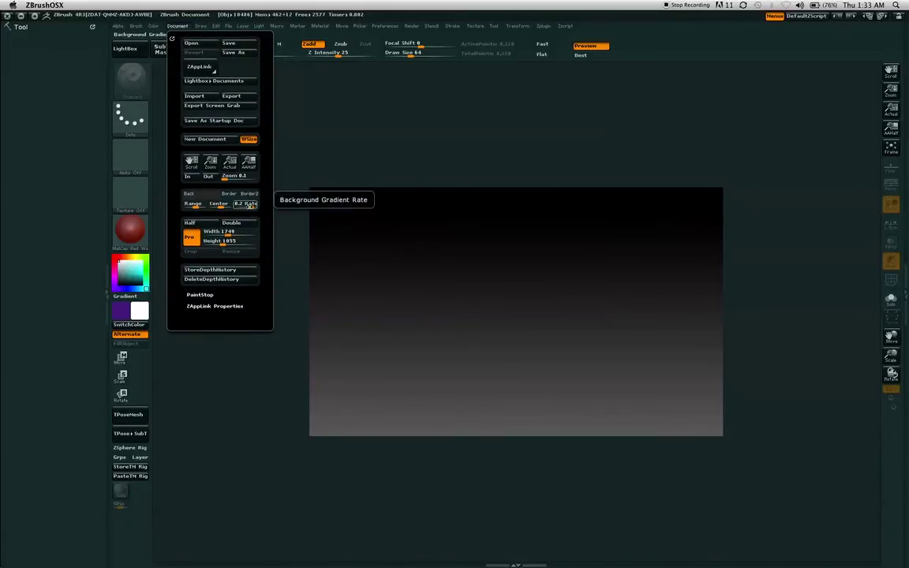
left_click_drag(250, 205, 247, 206)
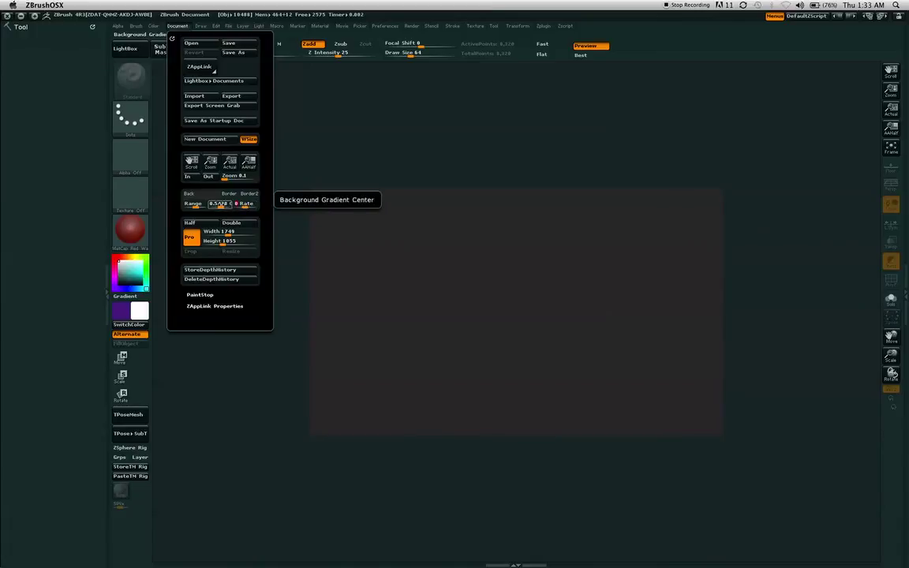
left_click_drag(221, 204, 198, 211)
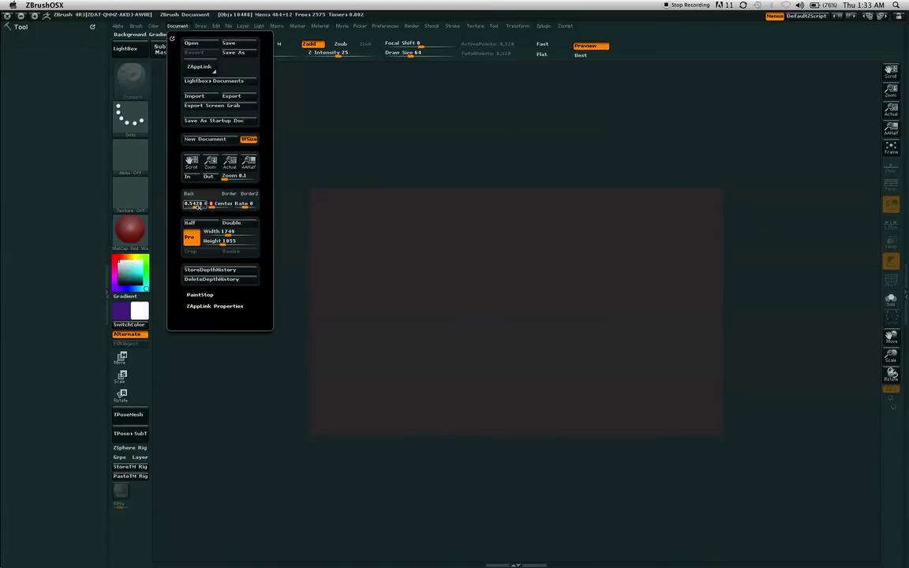
left_click(186, 204)
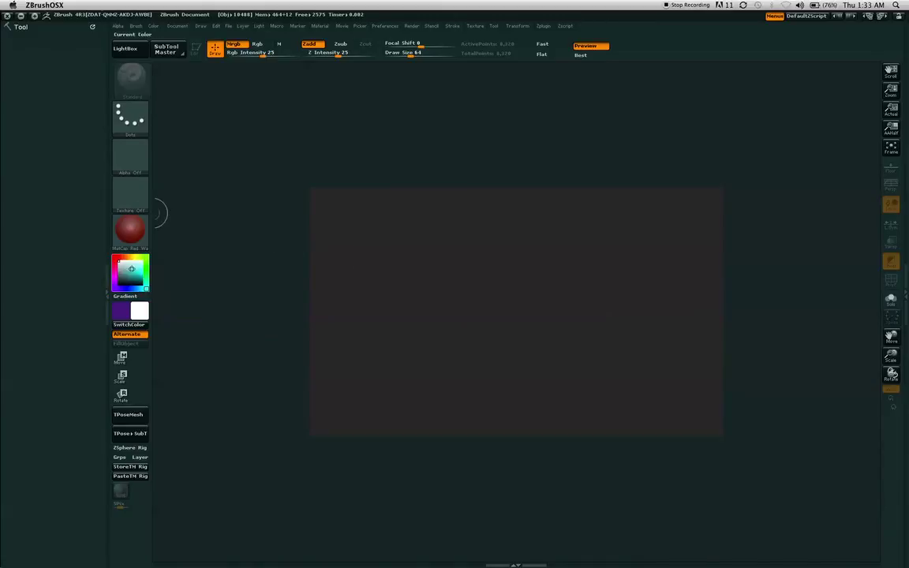
Apply a dark grey main colour as the document Back colour, replacing a brief cyan try
left_click_drag(131, 270, 135, 273)
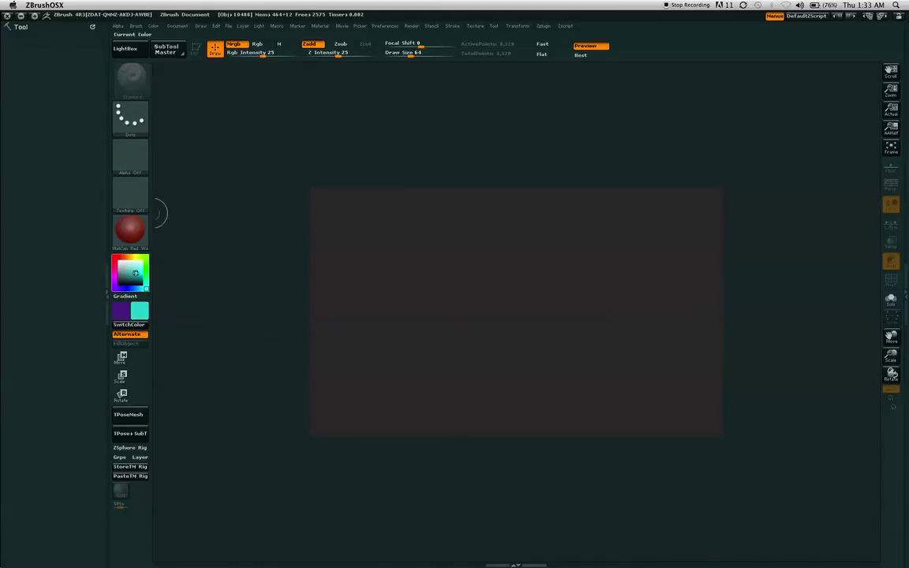
left_click(178, 26)
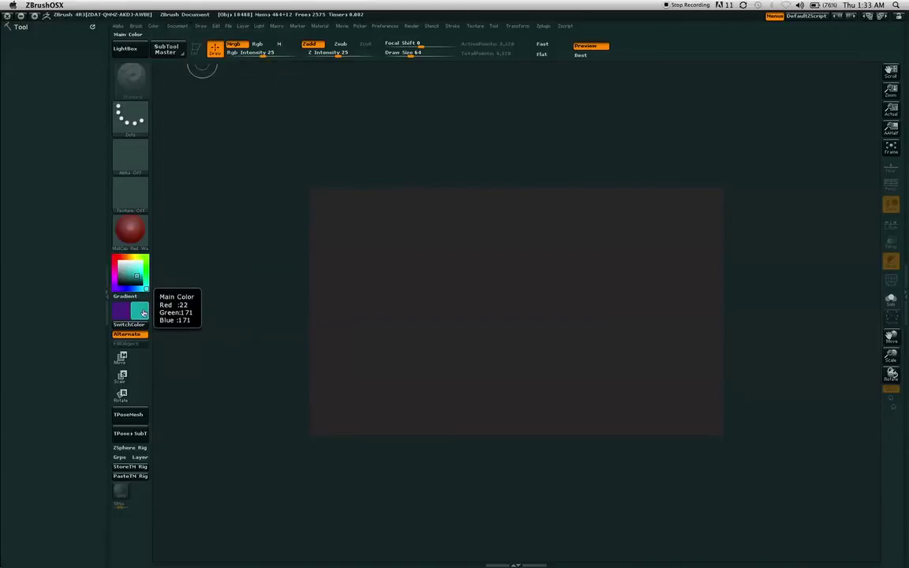
left_click(179, 27)
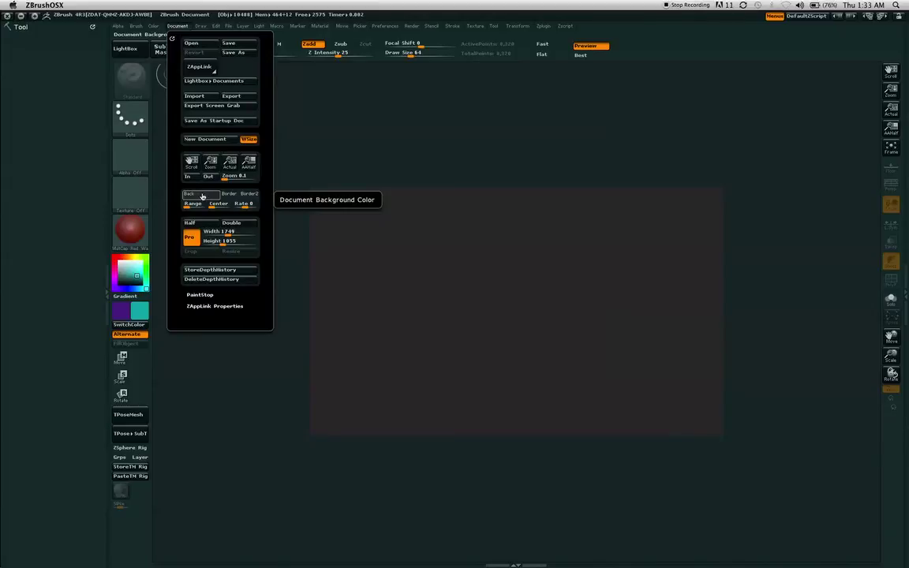
left_click(203, 195)
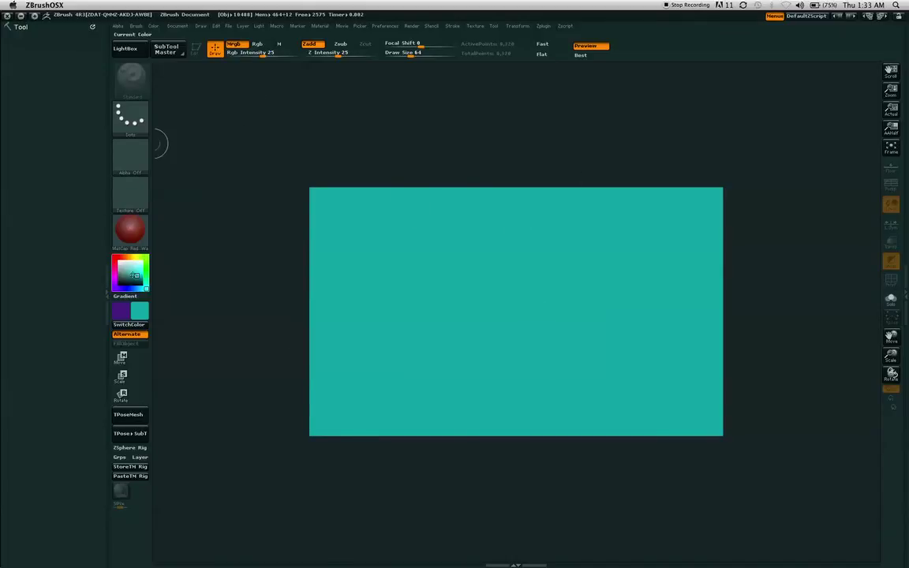
left_click_drag(135, 275, 118, 280)
left_click(177, 26)
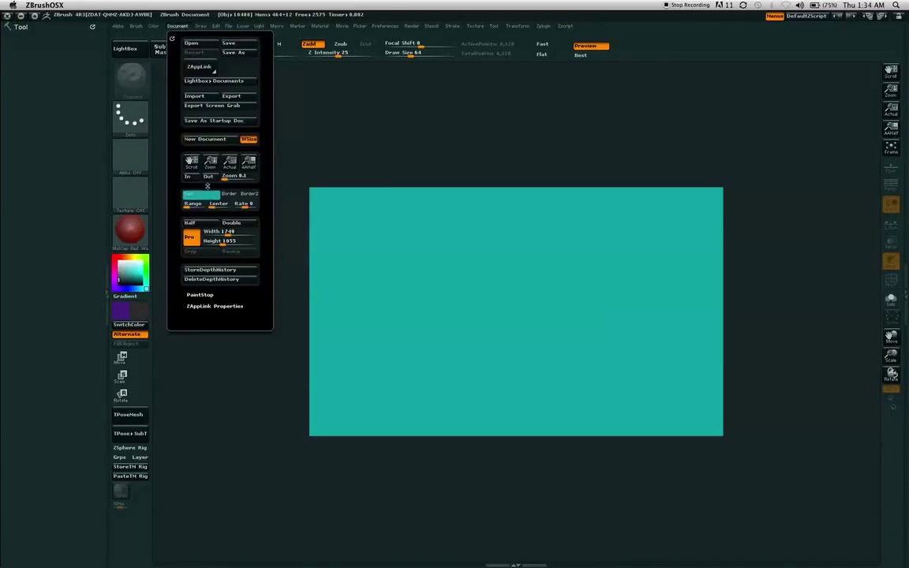
left_click(208, 196)
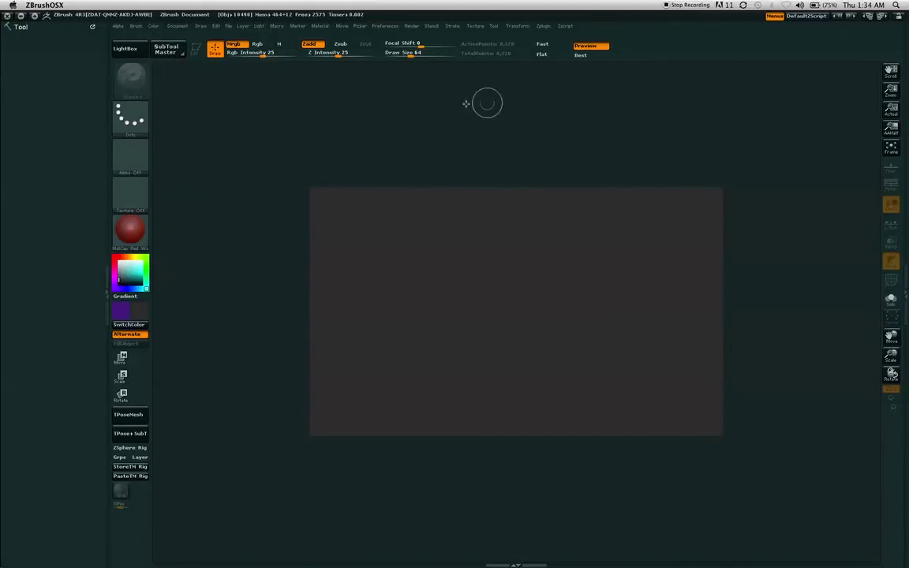
Scroll through the Document palette and close the left tray to widen the workspace
left_click(179, 26)
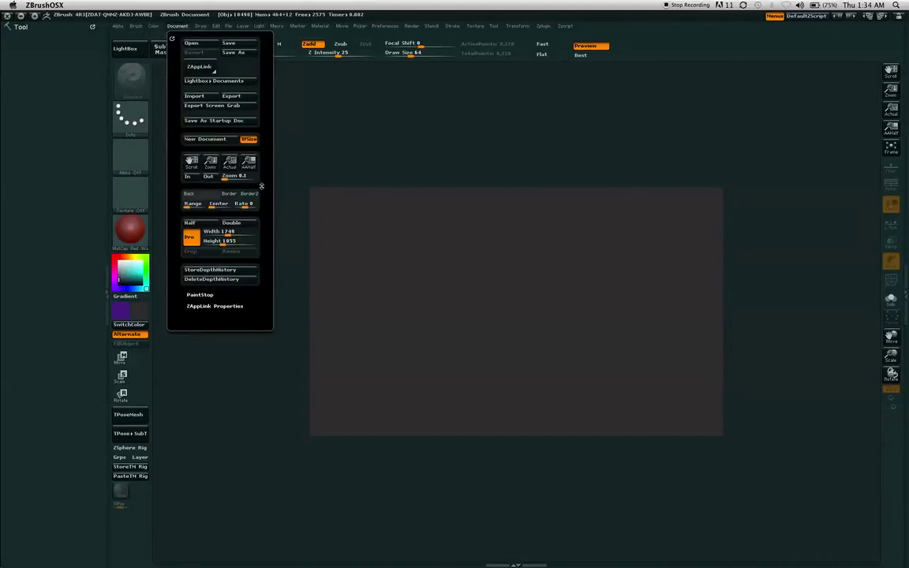
scroll(253, 161, "down", 1)
left_click_drag(264, 159, 261, 184)
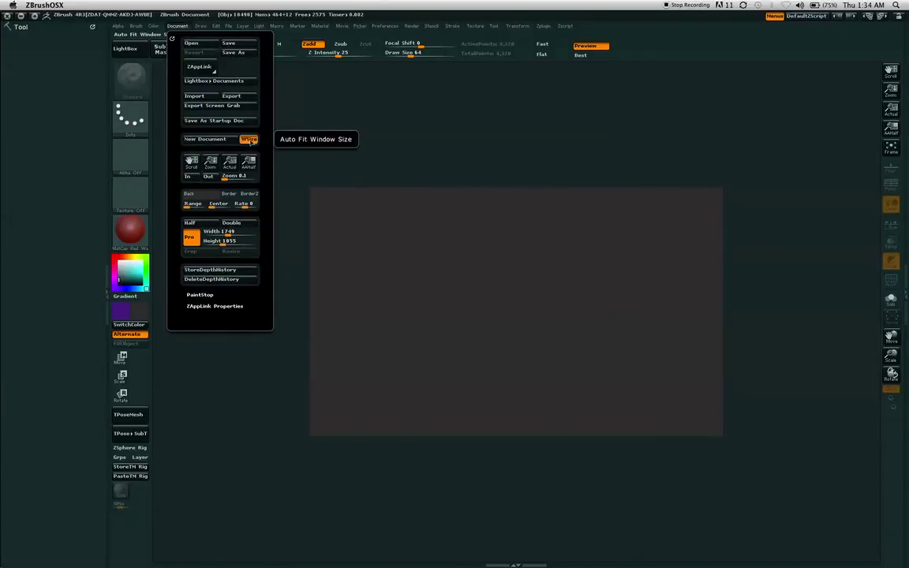
scroll(252, 139, "down", 1)
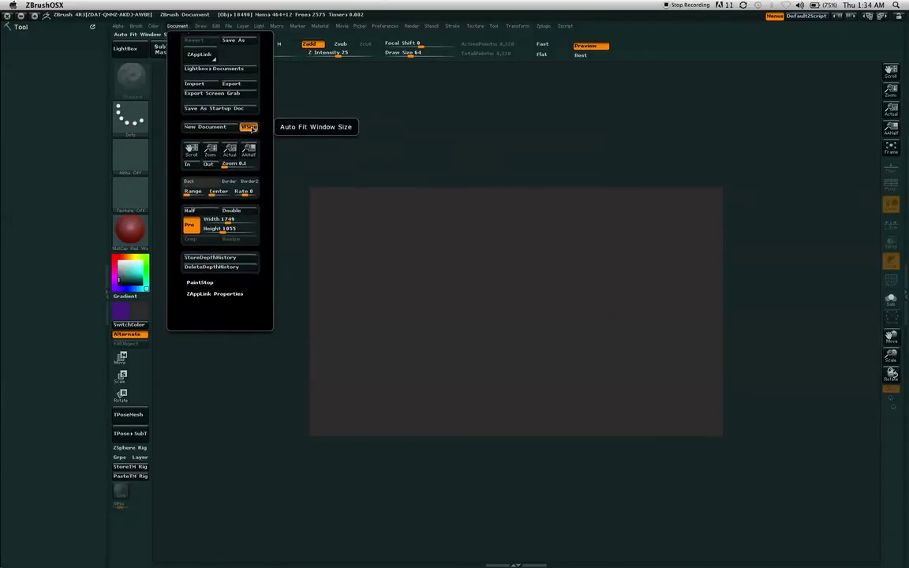
left_click(108, 198)
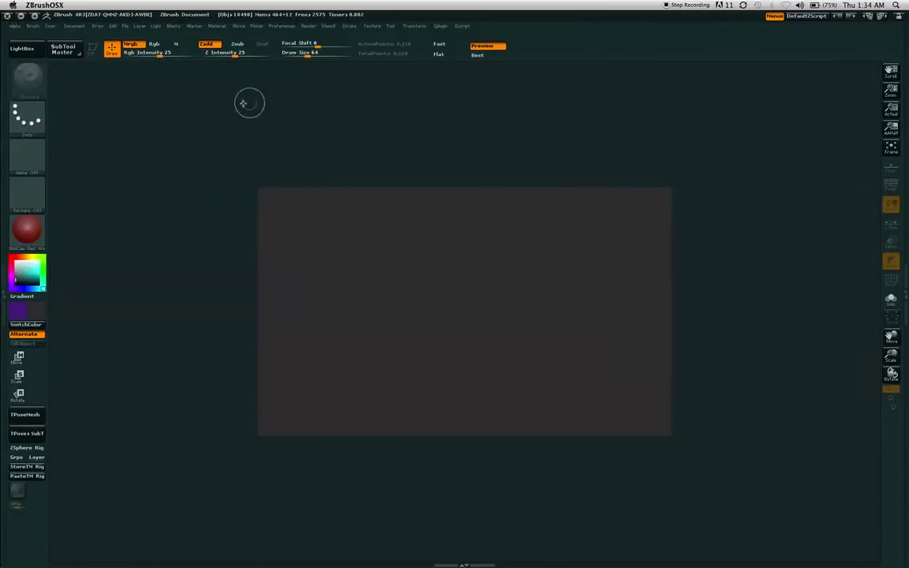
Toggle WSize off and back on so the document fits the window at 1749 × 1055
left_click(74, 26)
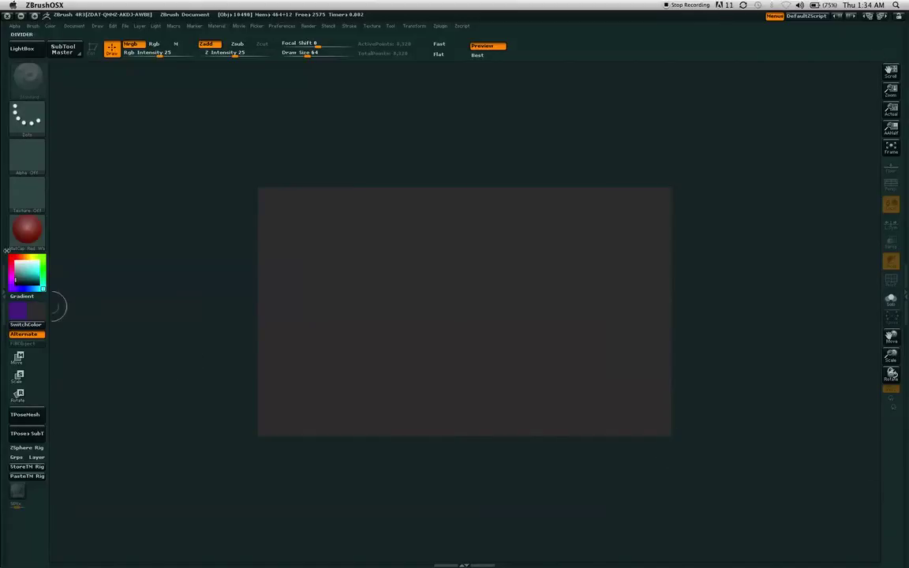
left_click(73, 27)
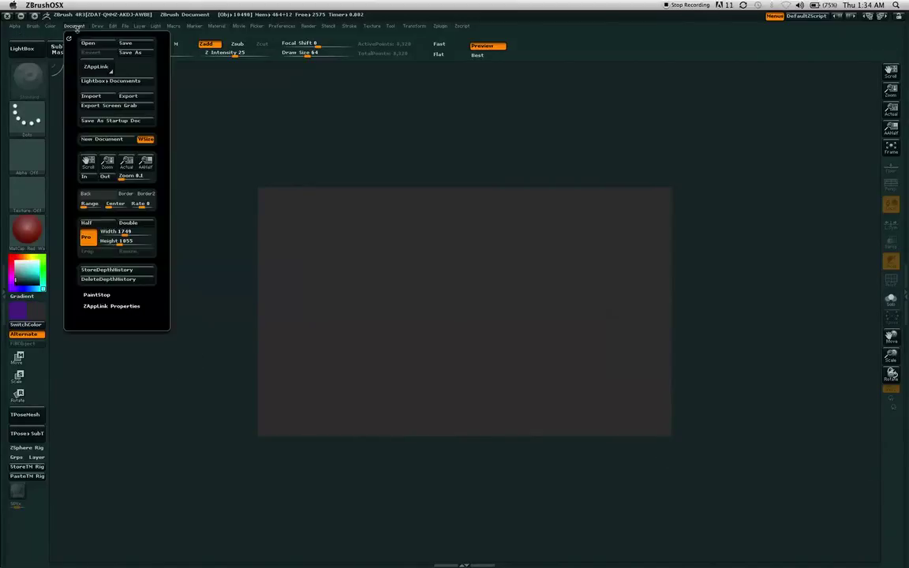
left_click(147, 139)
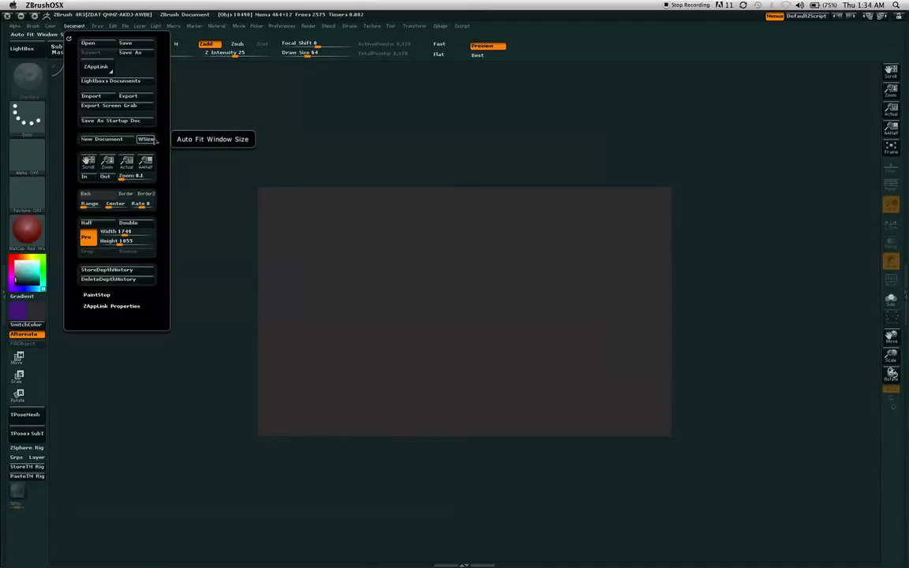
left_click(128, 231)
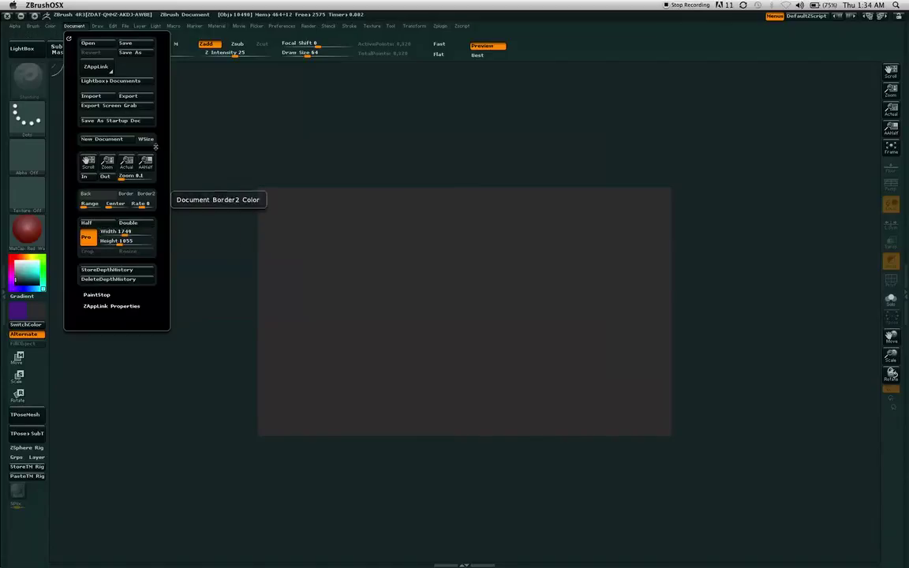
left_click(145, 139)
Enter new document widths, first 2837 and then 4245
left_click_drag(157, 249, 157, 229)
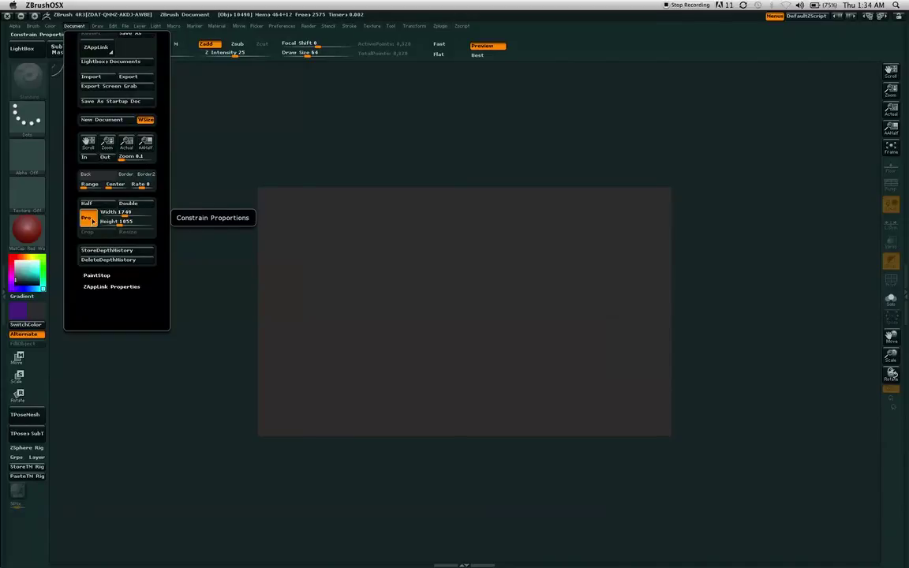
left_click(139, 213)
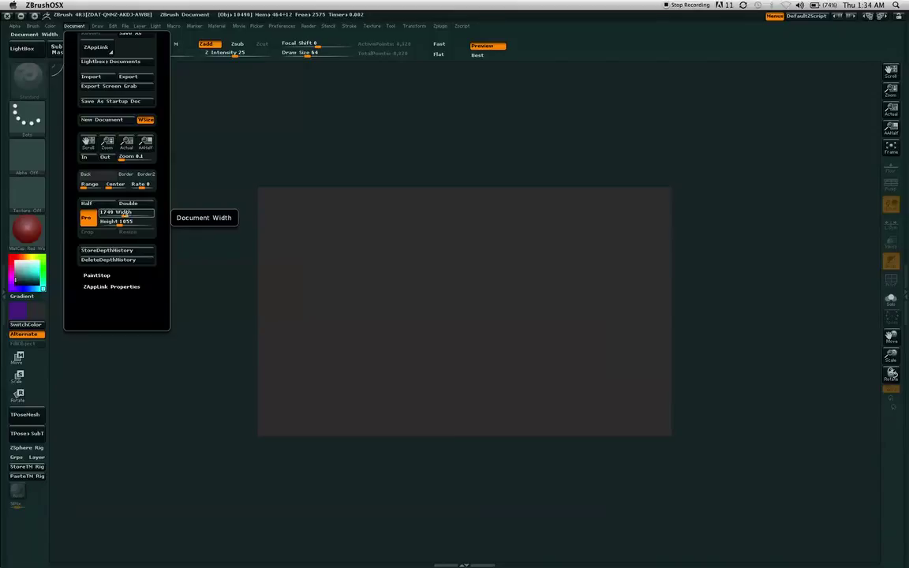
type("2837")
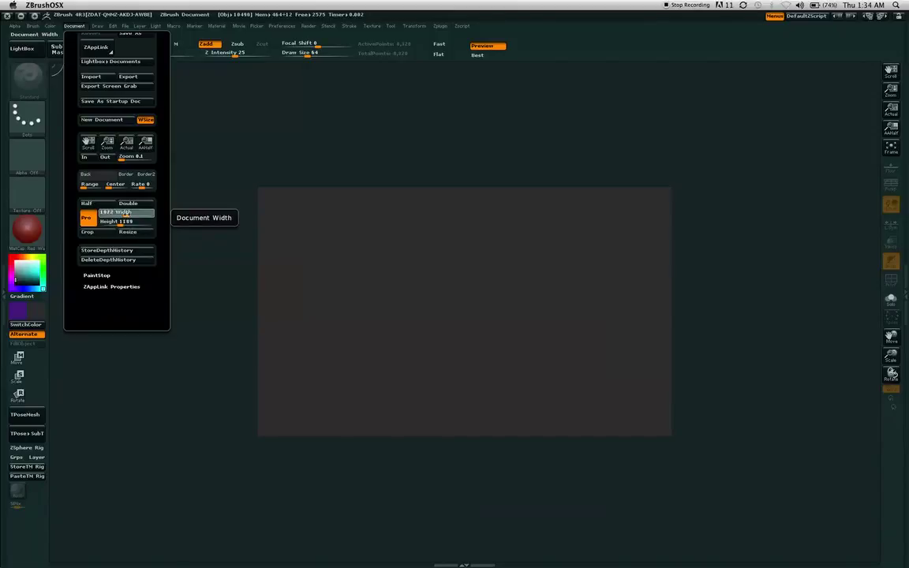
key("Return")
left_click(135, 213)
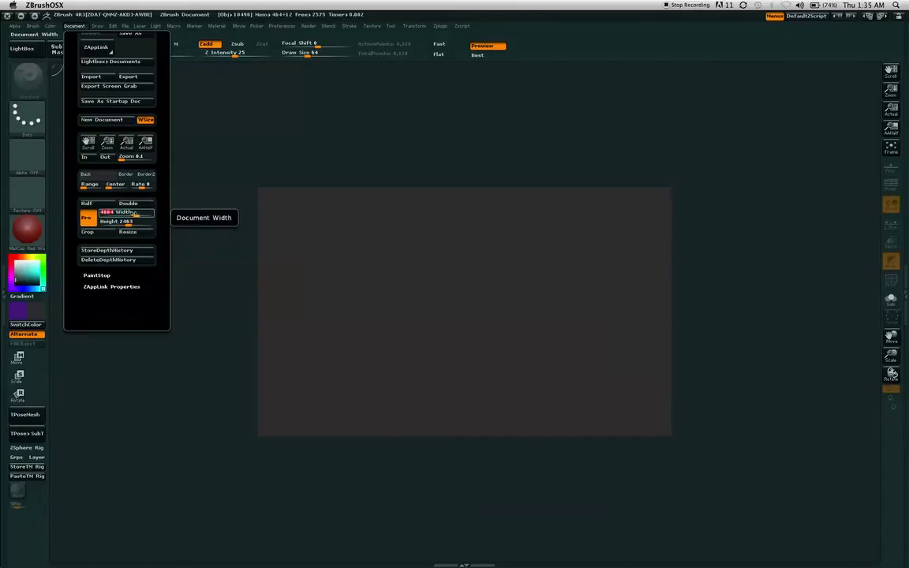
type("4245")
key("Return")
Set height 968, then width 3812 and height 1817 with proportions kept linked
left_click(126, 222)
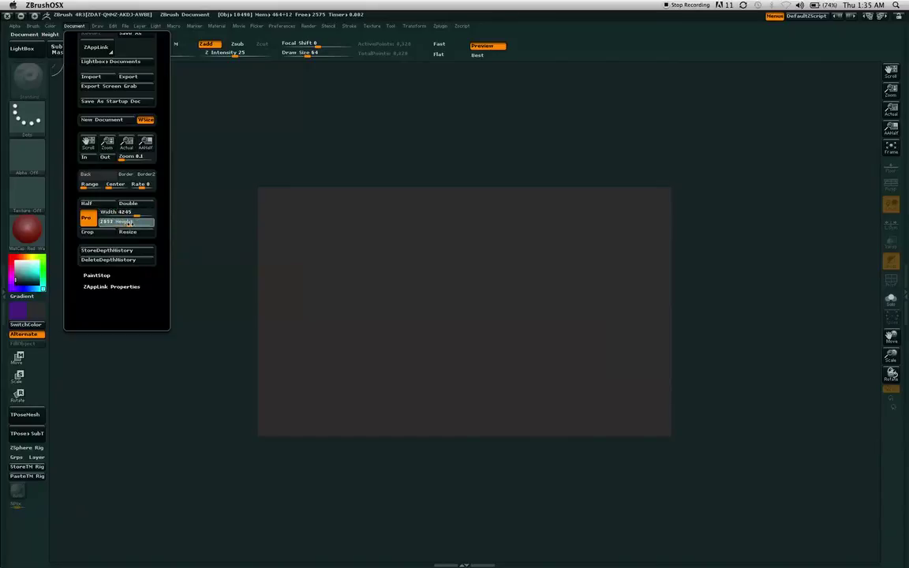
type("968")
key("Return")
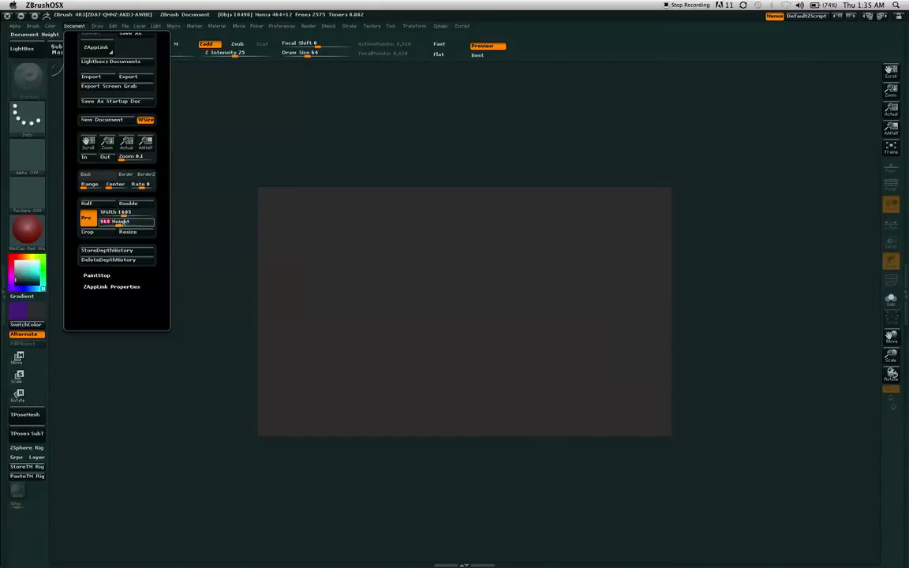
left_click(136, 213)
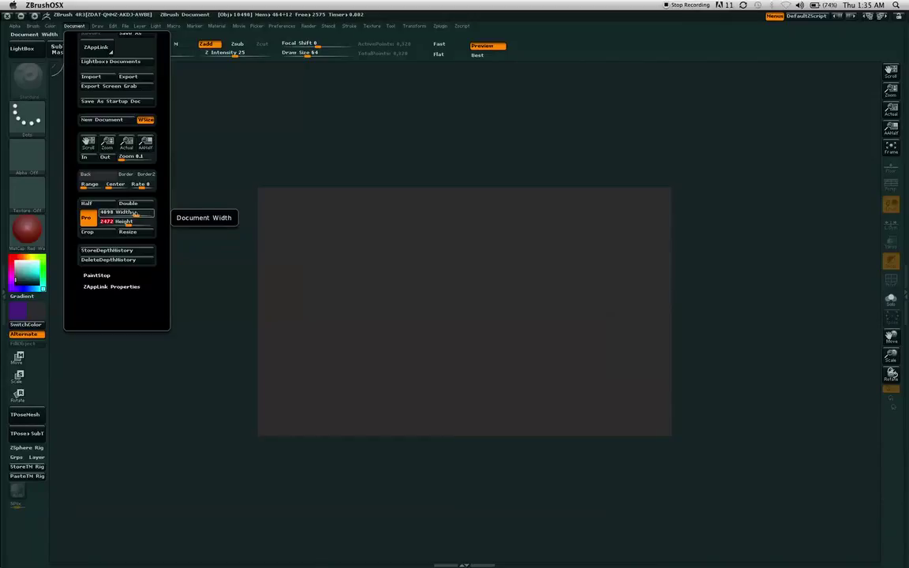
type("3812")
key("Return")
left_click(126, 222)
type("1817")
key("Return")
left_click(124, 222)
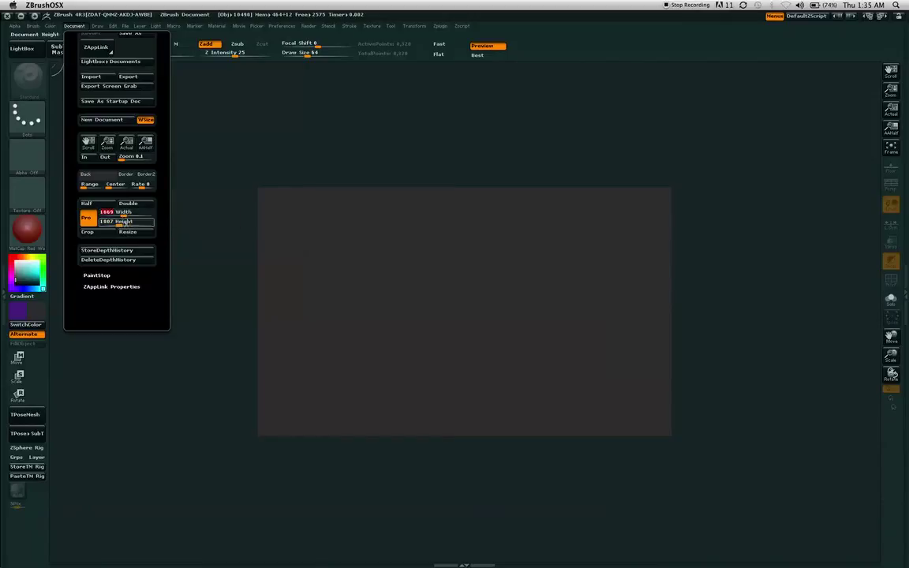
key("Return")
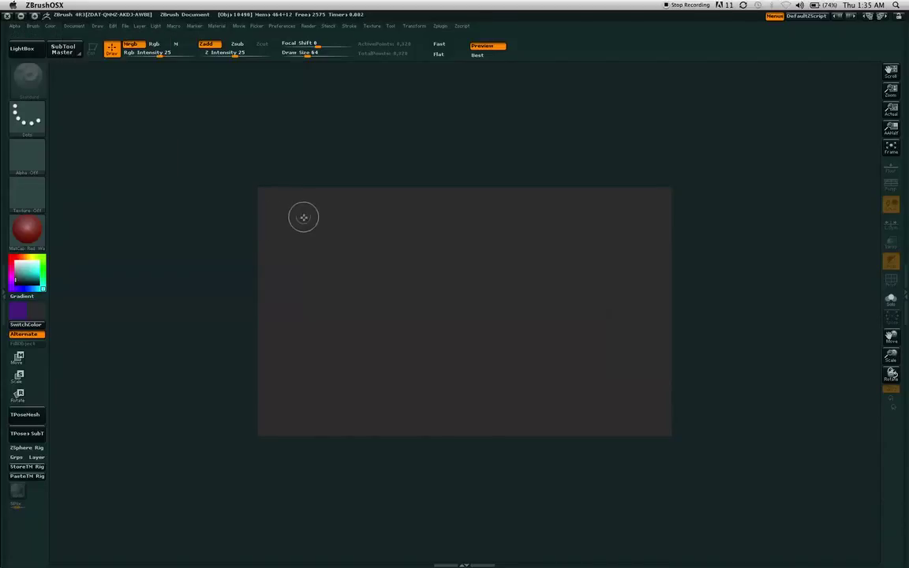
left_click(73, 25)
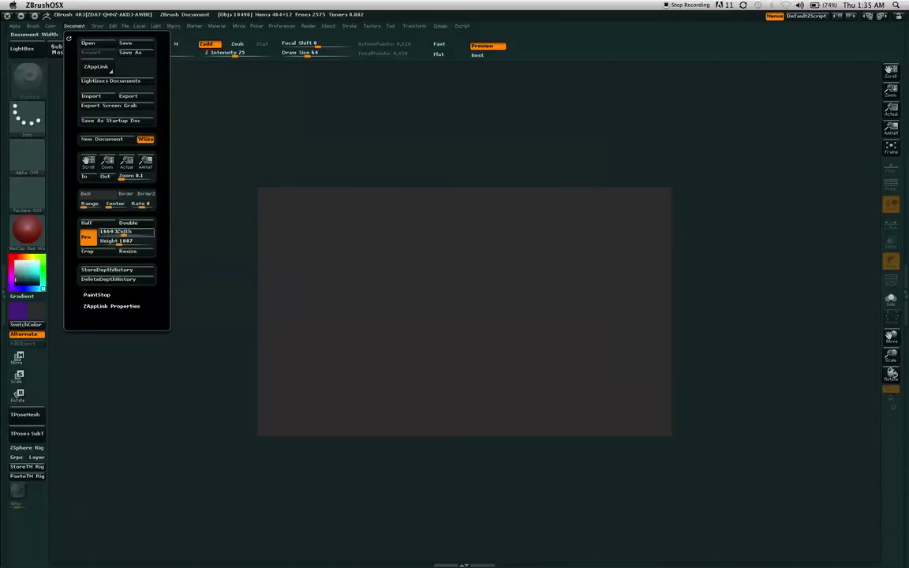
Turn off Pro and set the document Width and Height to 1024
left_click(86, 237)
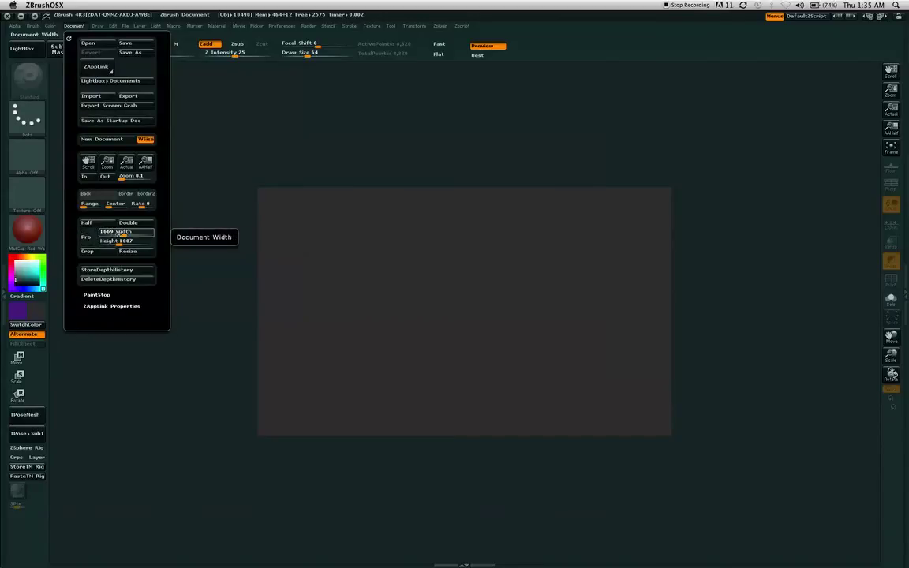
left_click(118, 234)
left_click(118, 241)
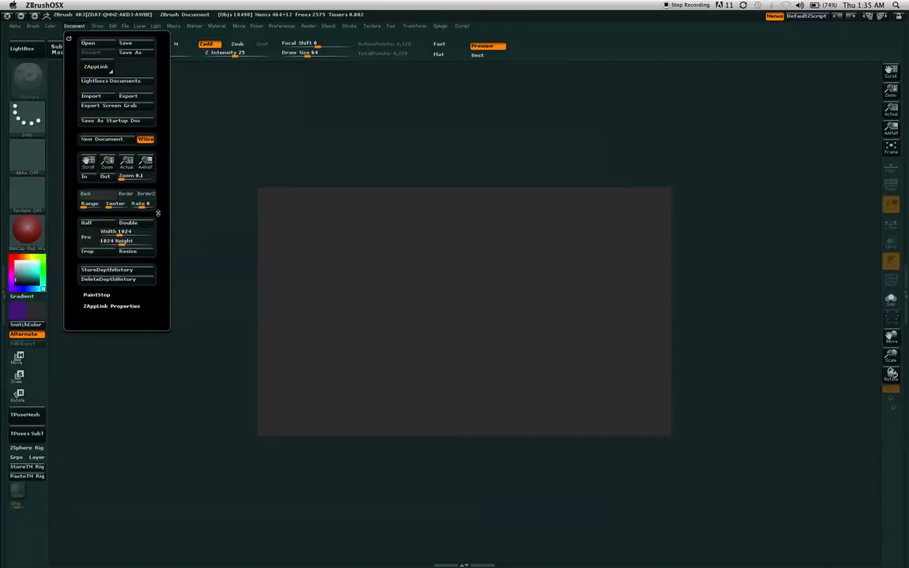
scroll(143, 229, "down", 2)
key("Return")
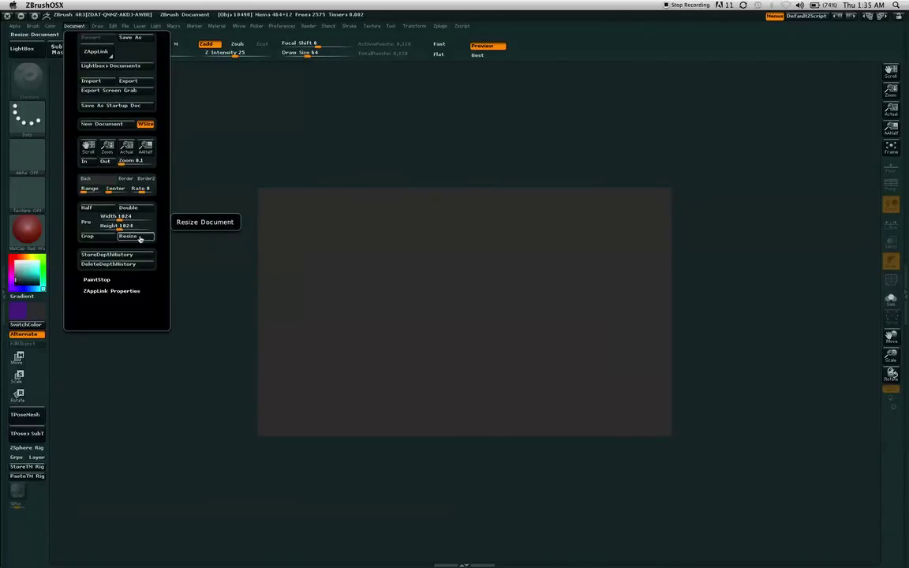
Start the 1024 × 1024 resize but decline it, keeping the document at 1749 × 1055
left_click(137, 238)
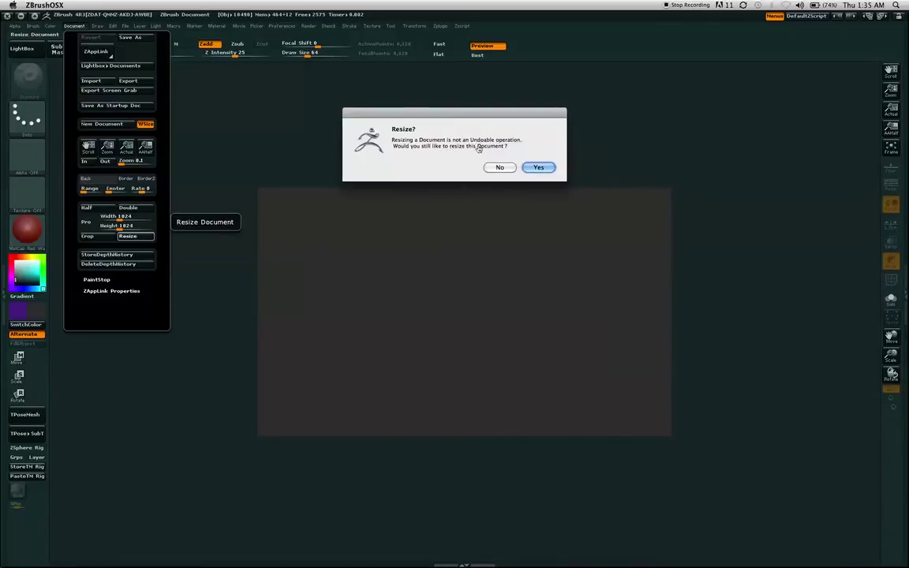
left_click_drag(504, 117, 517, 112)
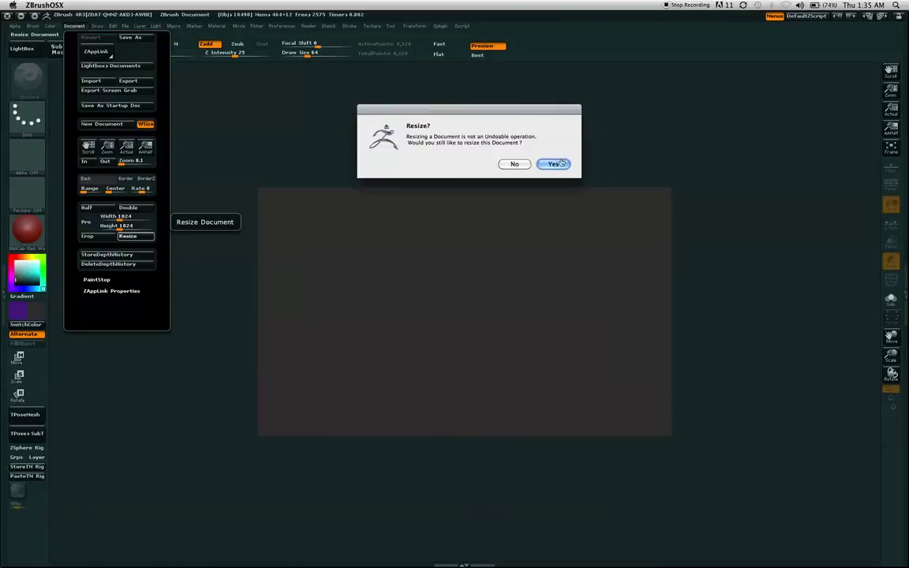
left_click(514, 165)
Re-enable Pro proportions, then double the document to 3498 × 2110, confirming the resize
left_click(76, 27)
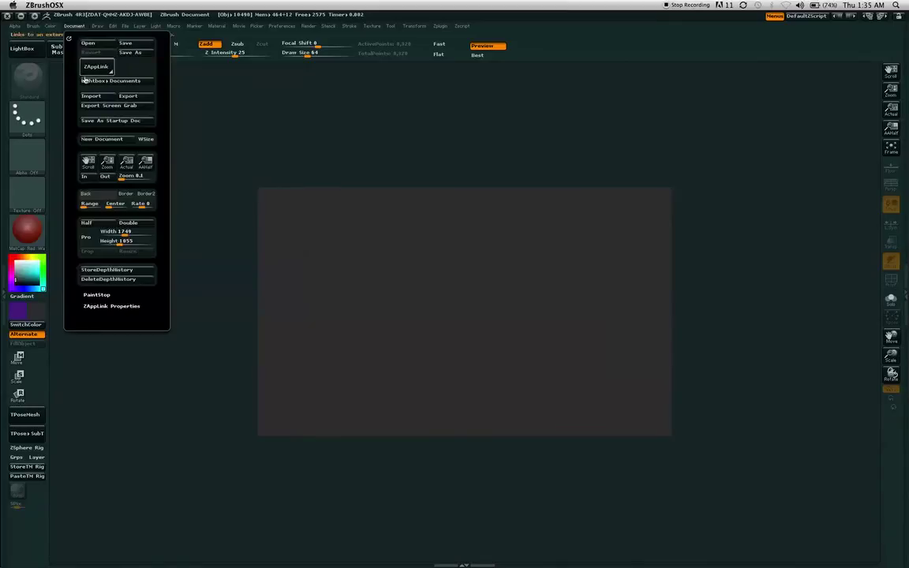
left_click(89, 237)
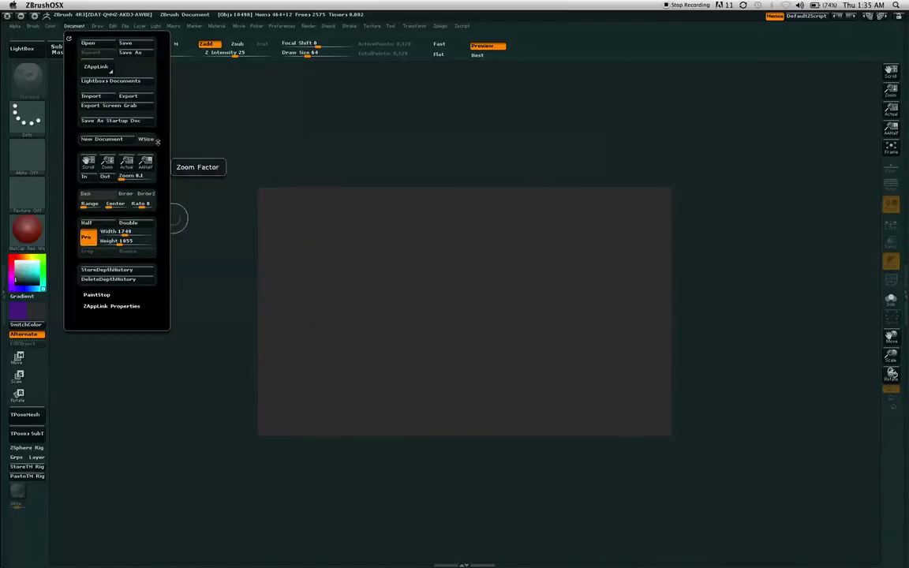
scroll(161, 197, "down", 2)
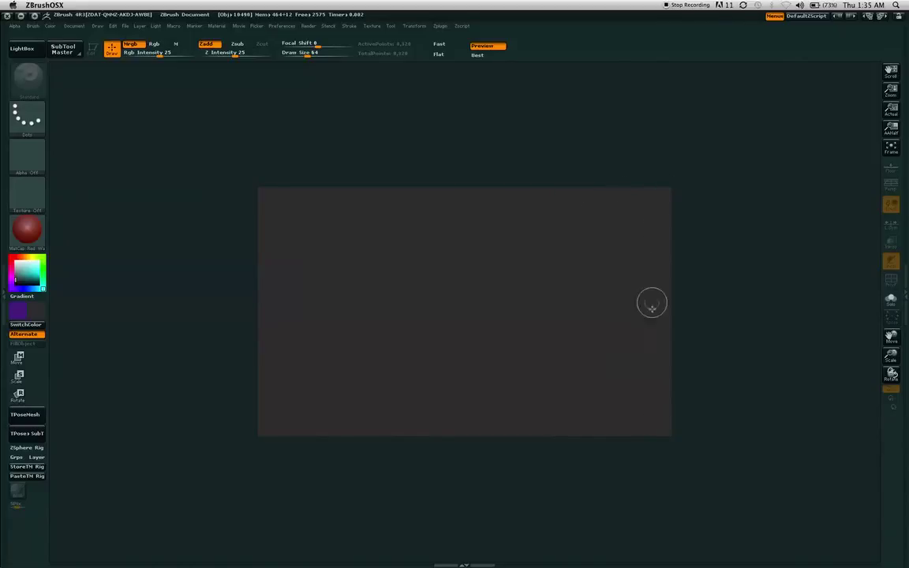
left_click(75, 25)
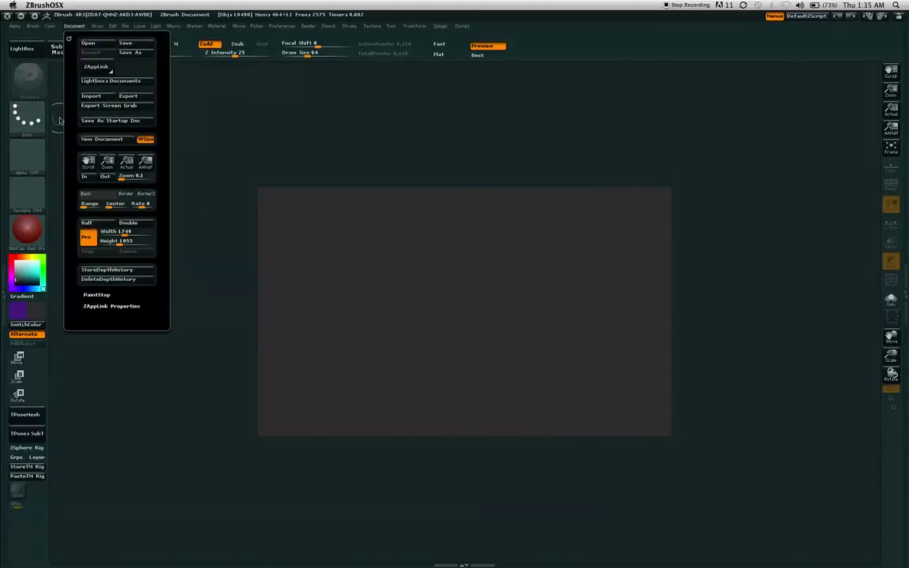
scroll(142, 207, "down", 2)
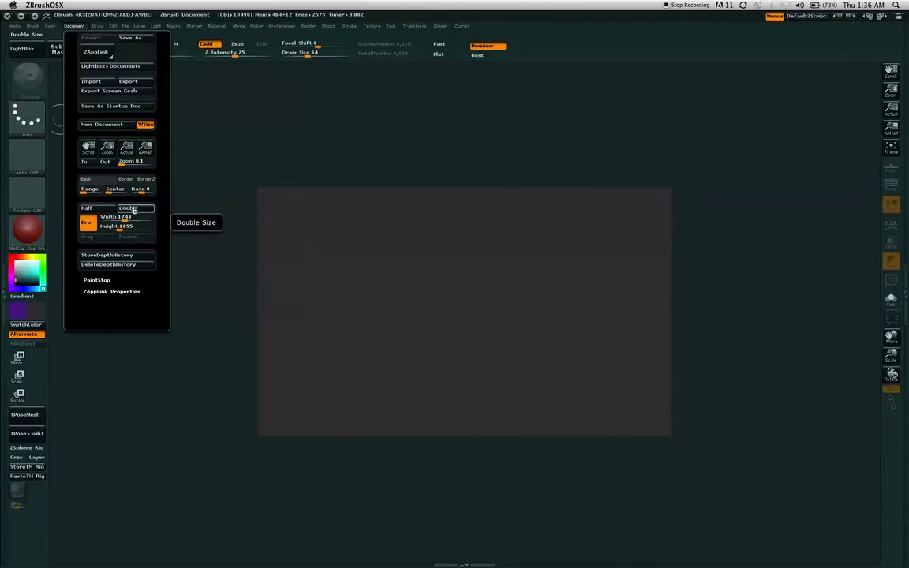
left_click(134, 209)
left_click(494, 164)
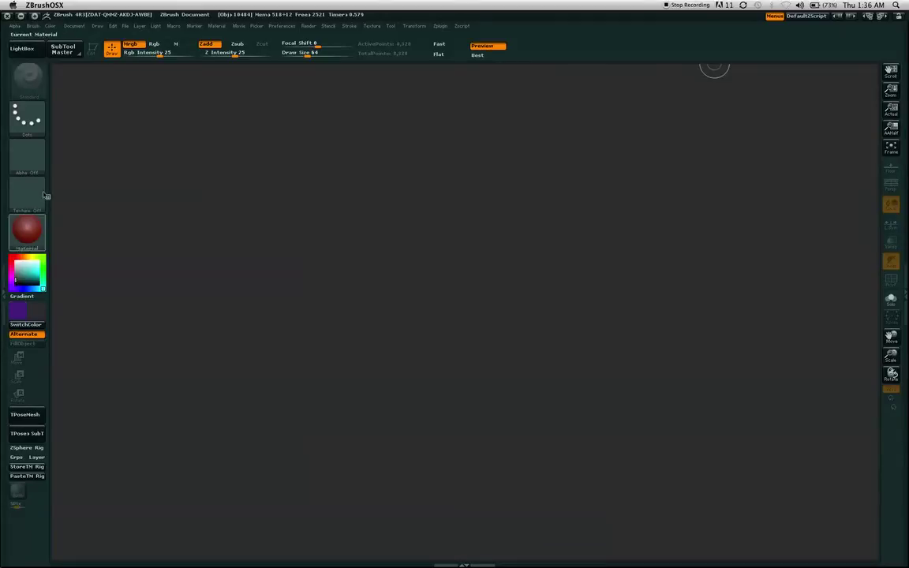
left_click(75, 26)
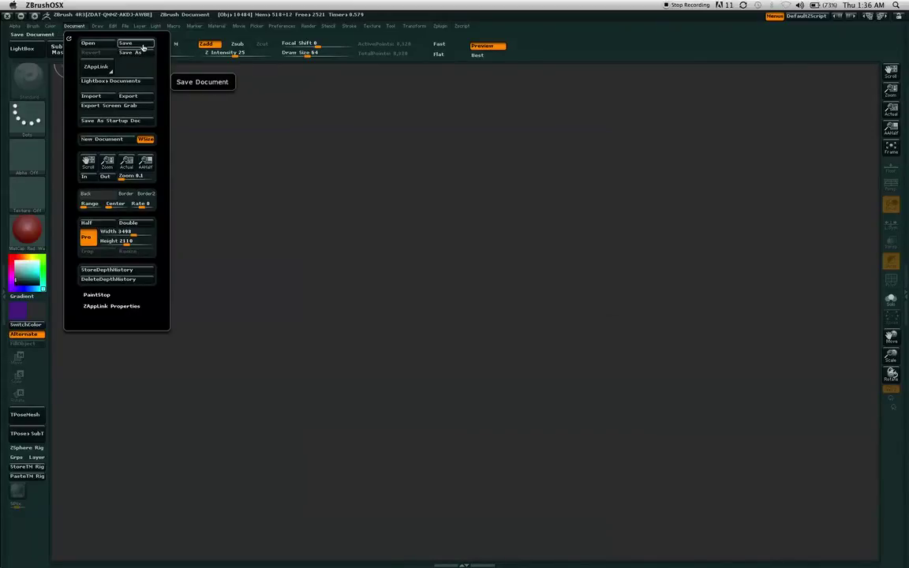
scroll(142, 78, "down", 1)
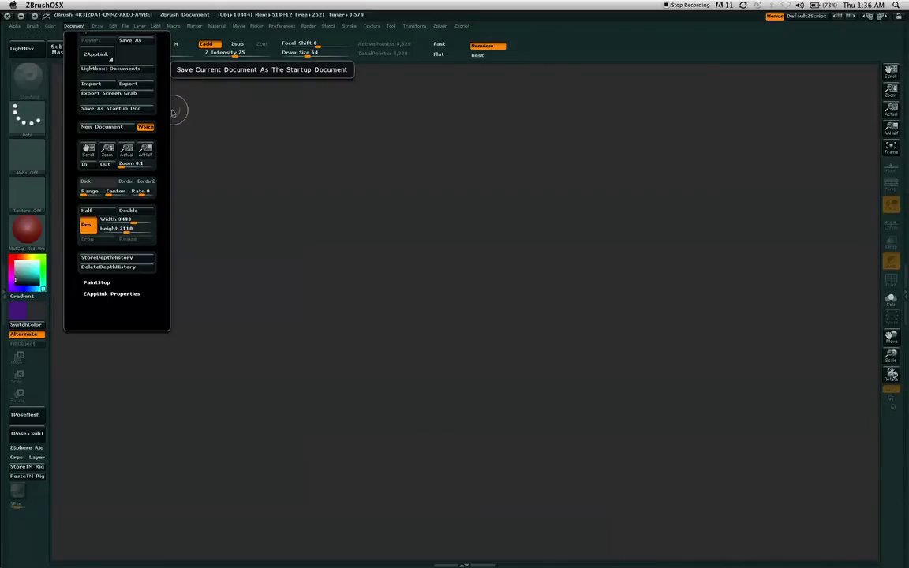
scroll(158, 154, "up", 1)
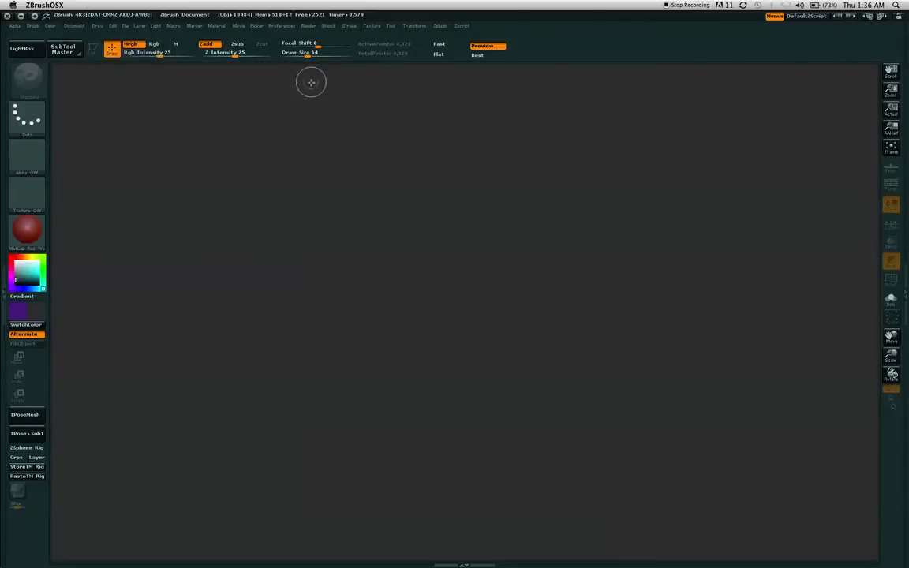
left_click(77, 29)
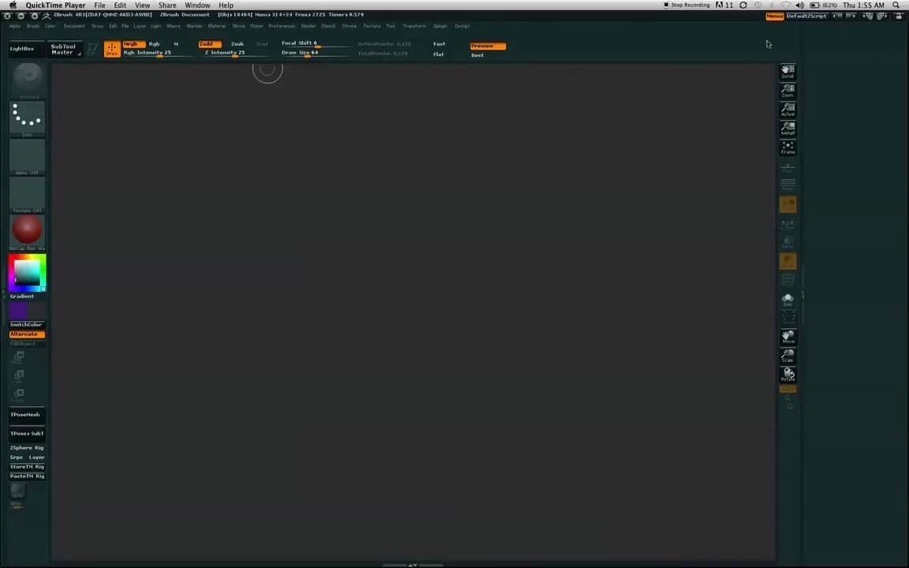
left_click(772, 58)
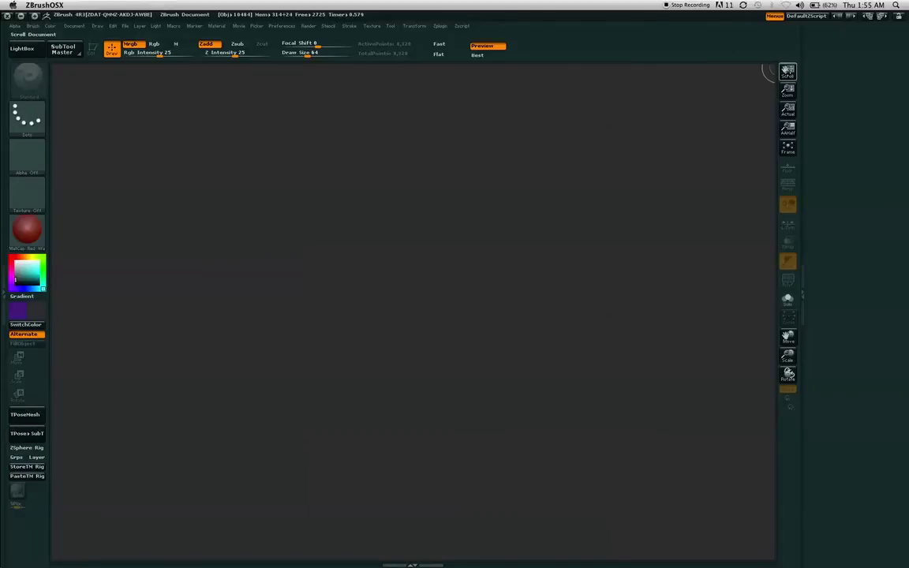
key("ctrl")
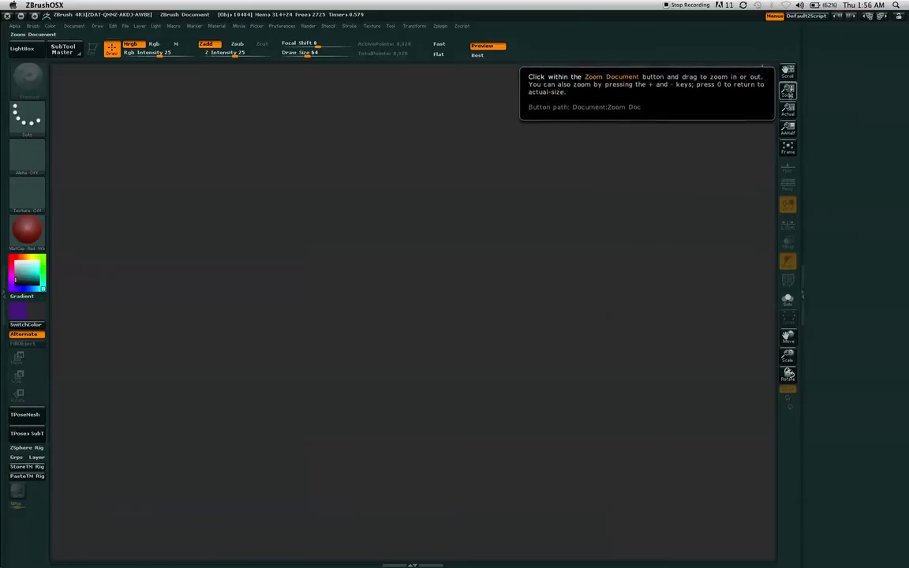
mouse_move(790, 115)
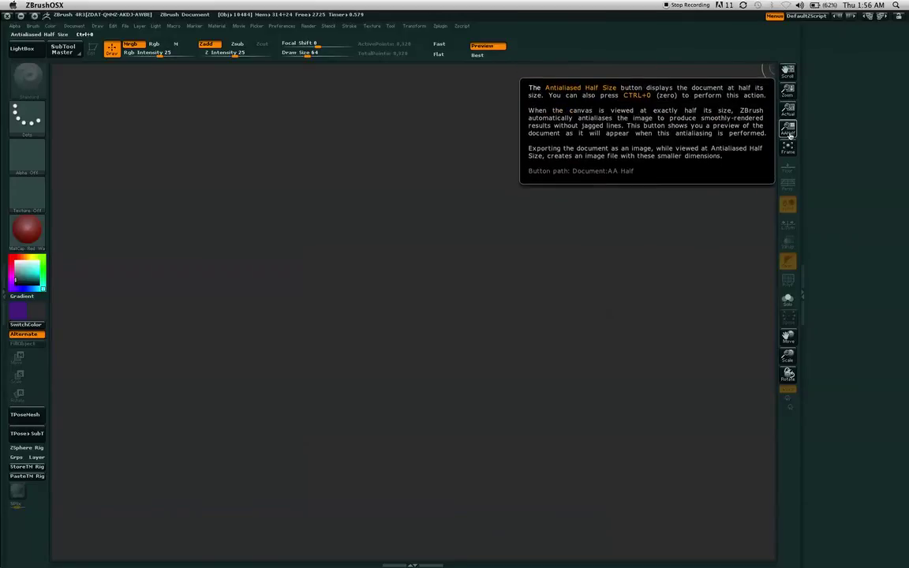
mouse_move(789, 150)
mouse_move(788, 173)
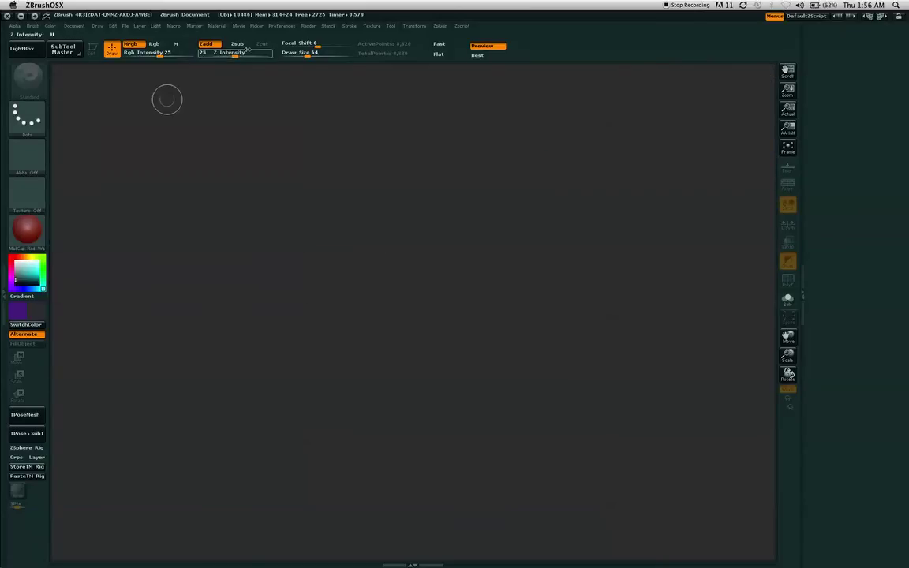
left_click(282, 27)
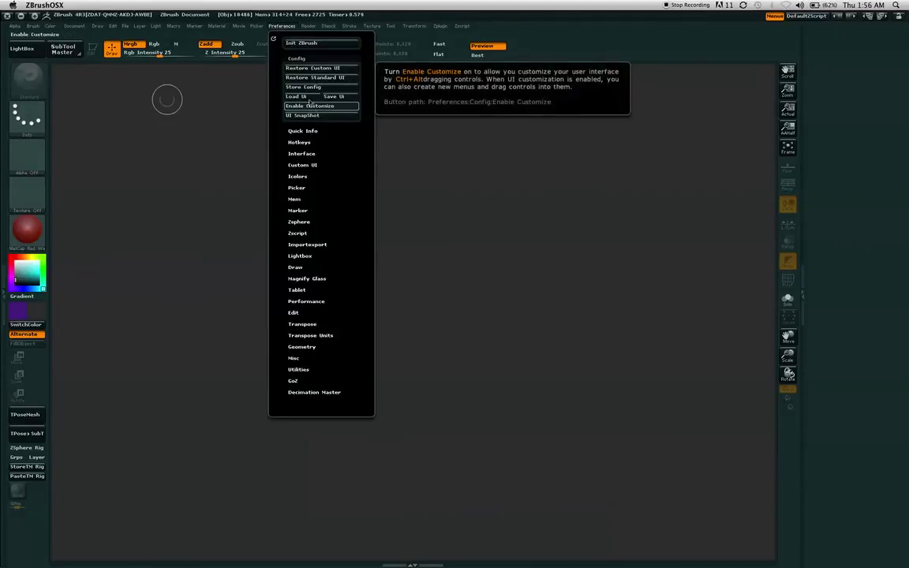